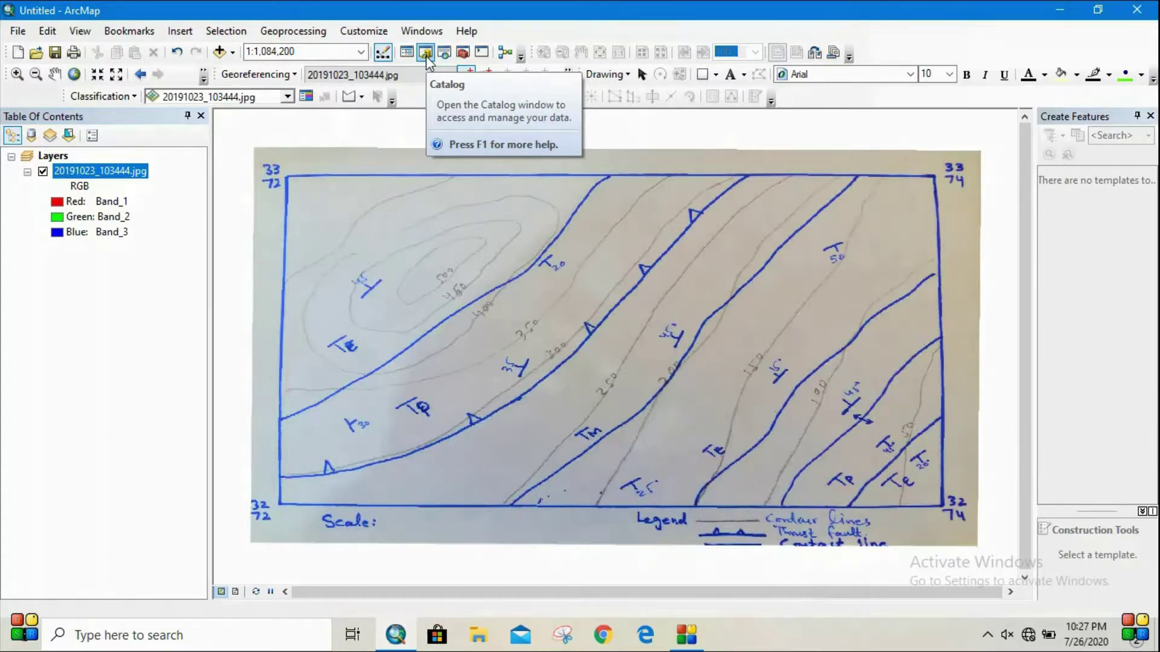
- Open the Catalog window beside the scanned geologic map
click(426, 53)
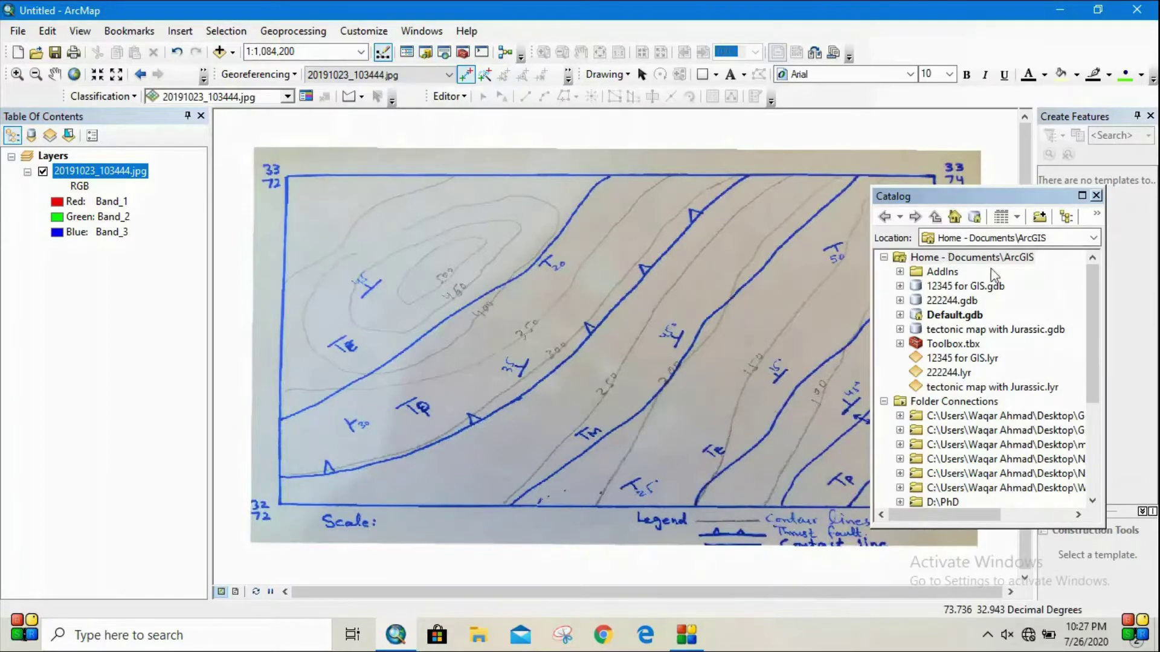
- Add a Catalog folder connection to the GIS VIDEO LECTURE 13 folder
click(1048, 218)
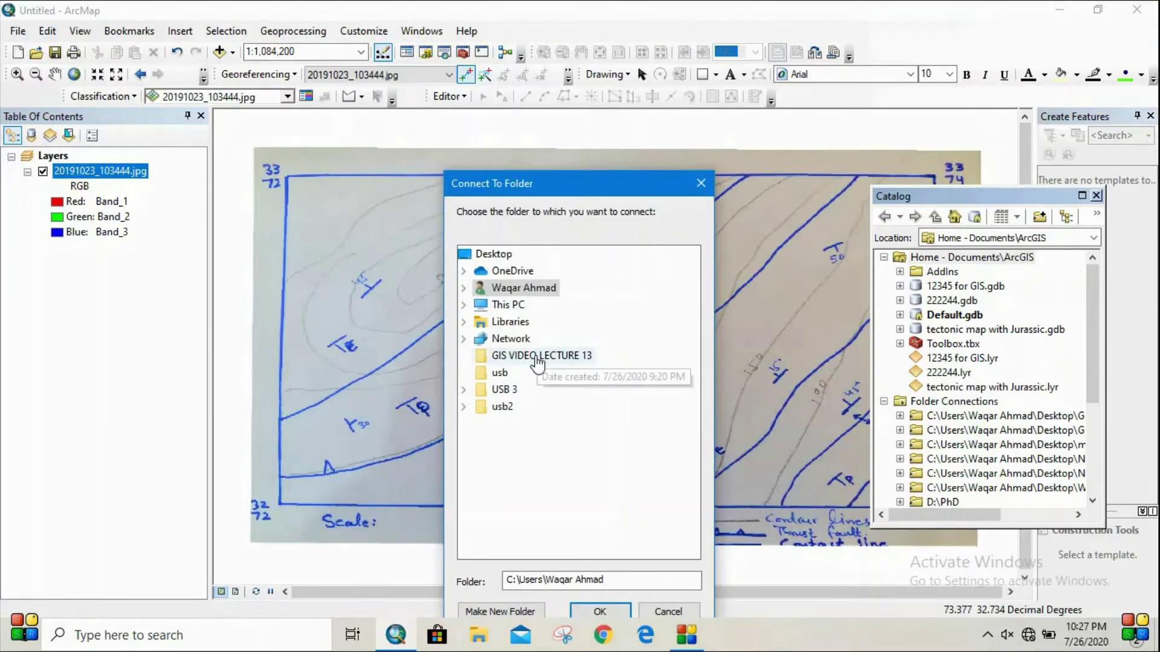
click(536, 358)
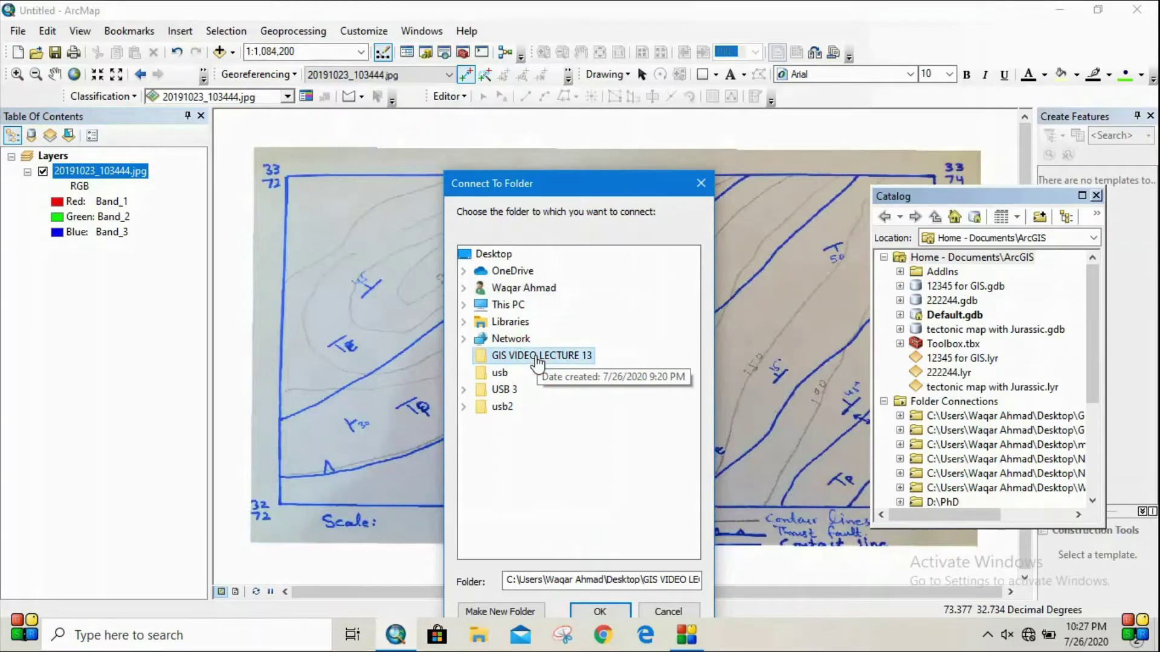
drag(612, 185, 625, 116)
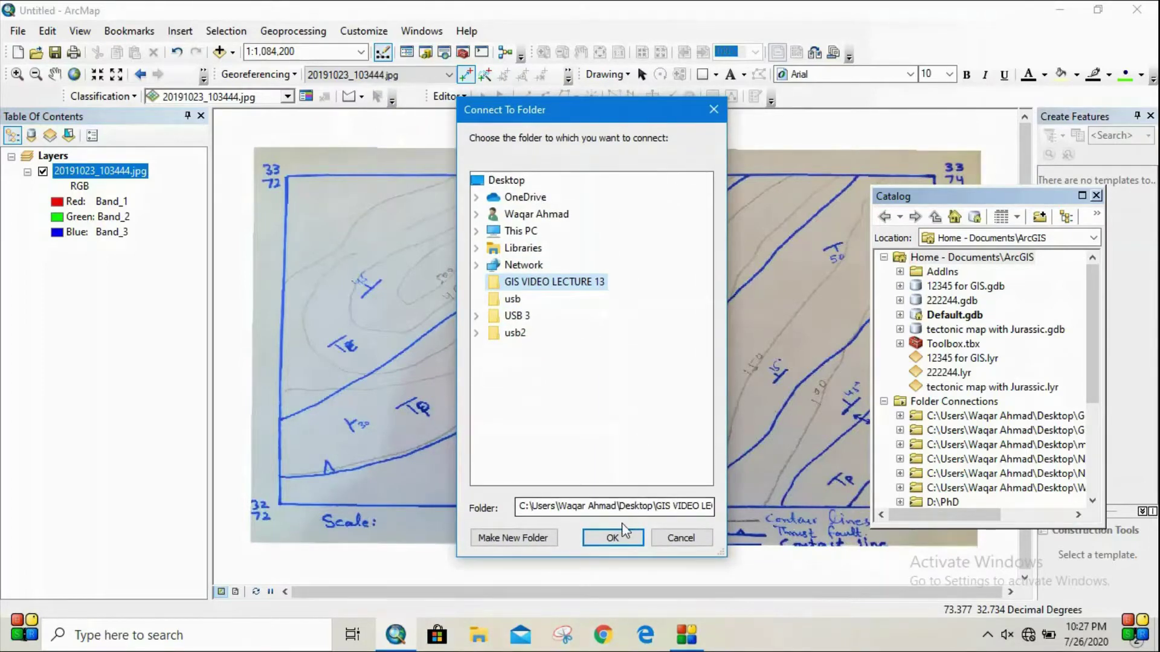
click(622, 539)
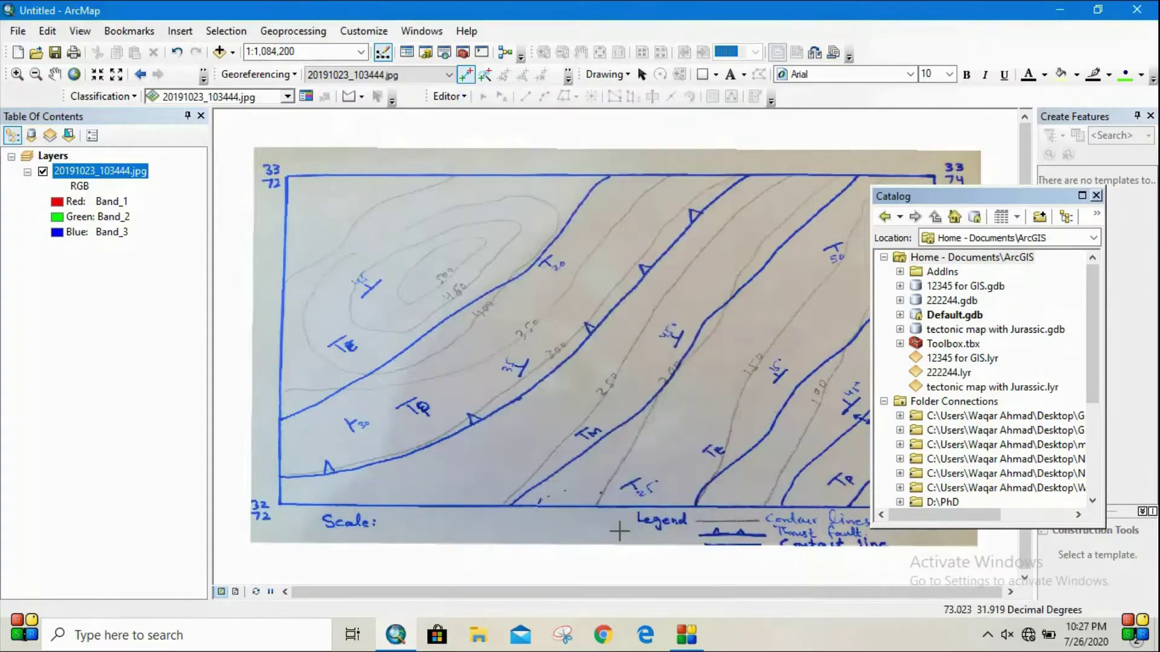
- Show the New options for the GIS VIDEO LECTURE 13 folder connection
drag(1088, 321, 1096, 350)
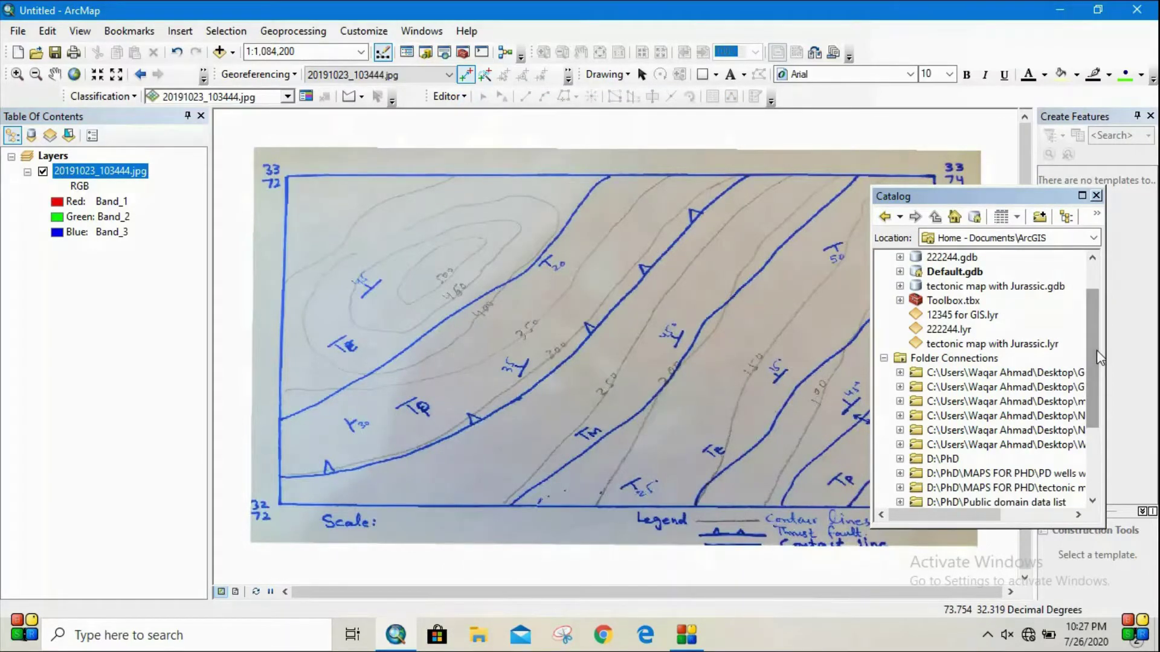
click(934, 515)
drag(934, 517, 999, 496)
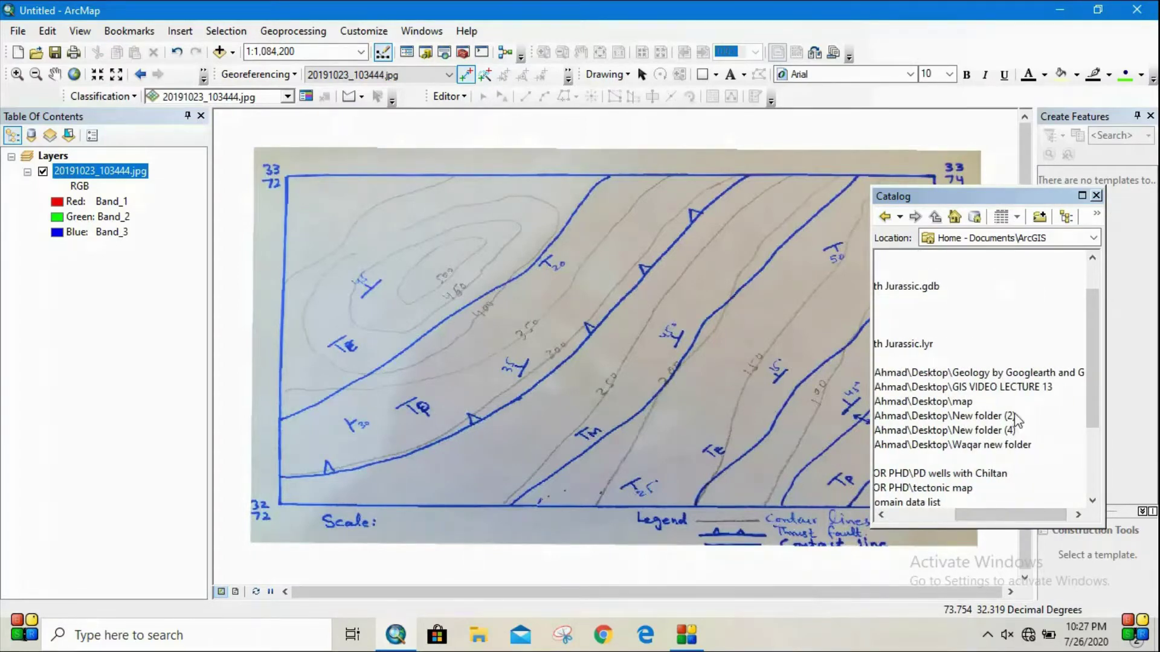
click(1019, 389)
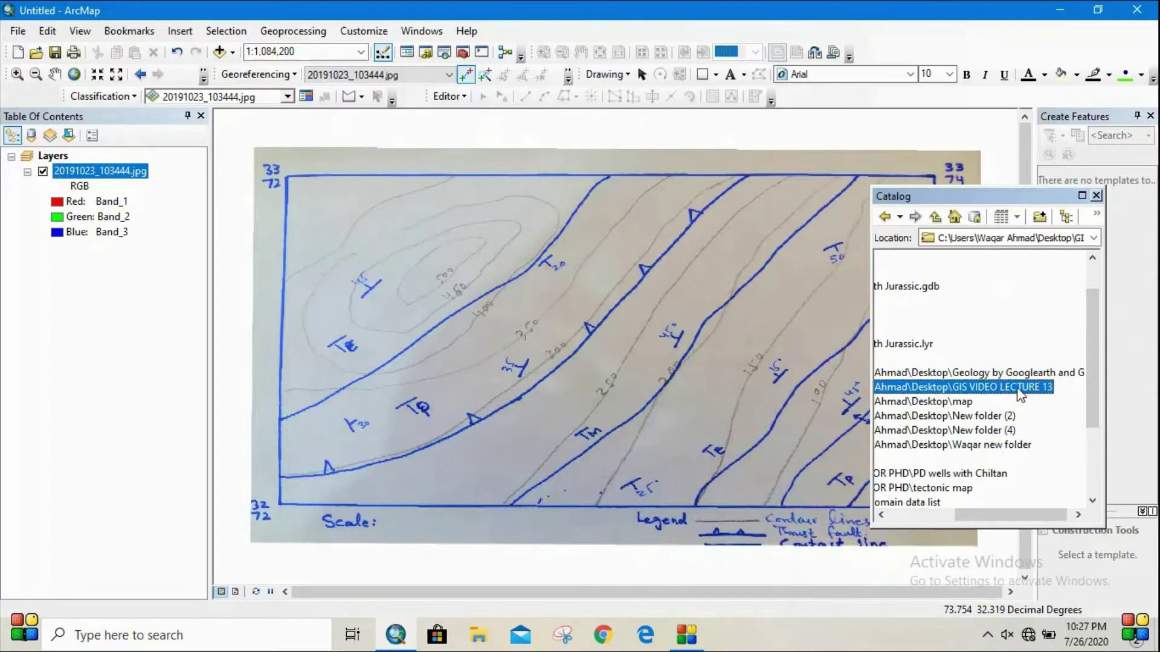
right_click(1004, 393)
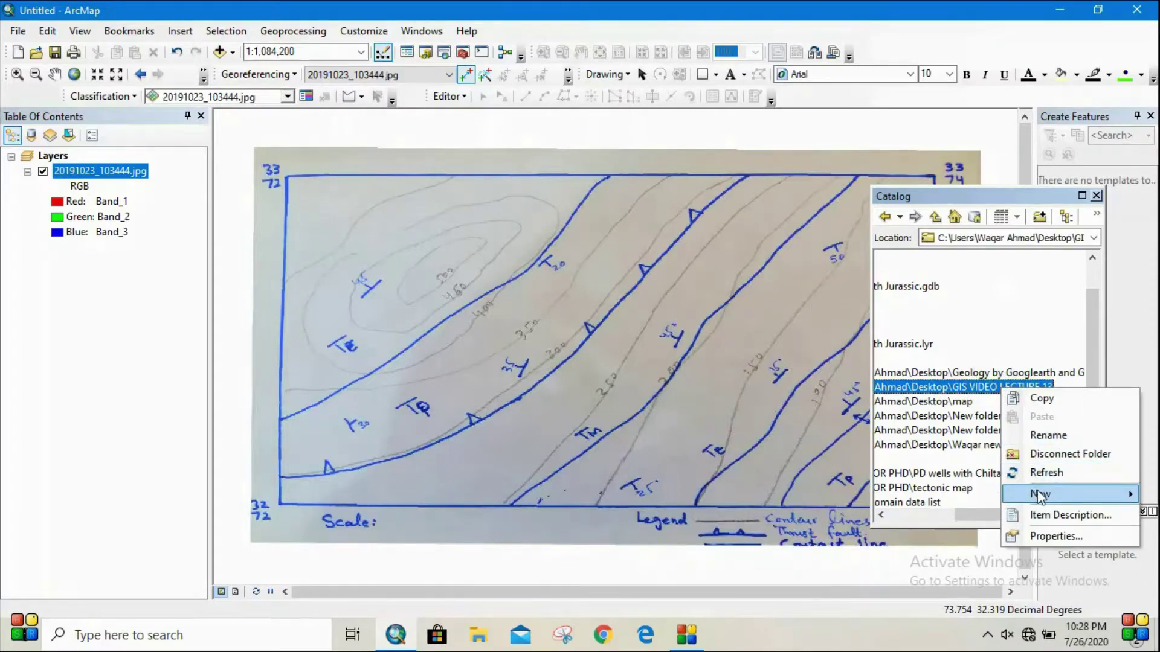
mouse_move(1037, 494)
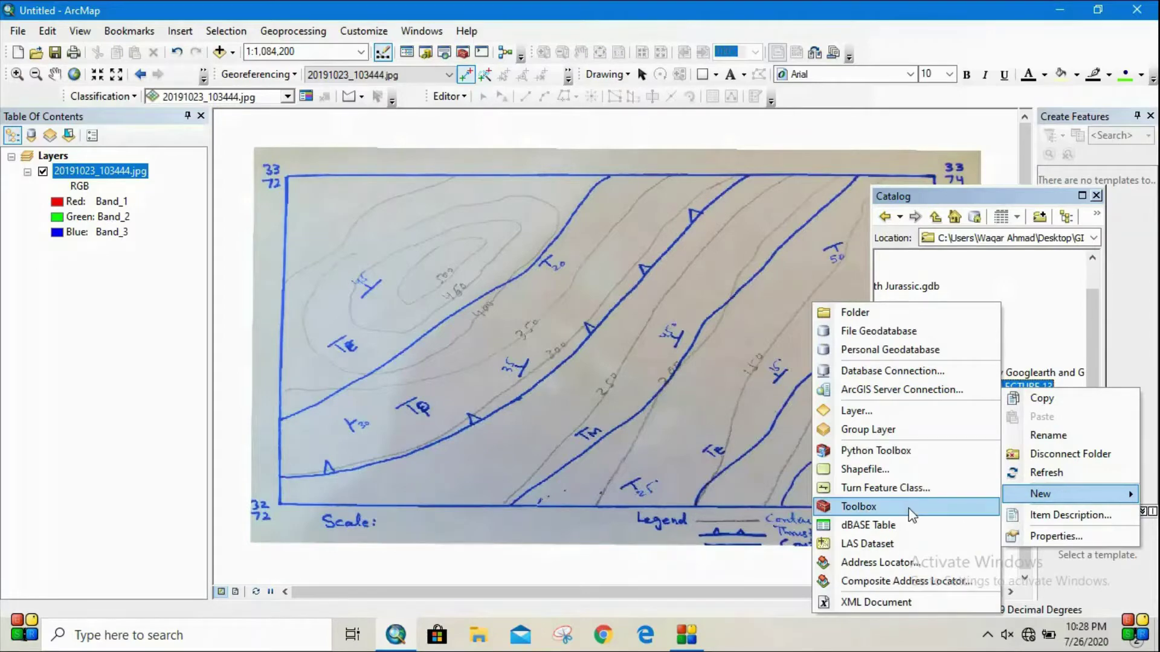
- Define a Polygon-type shapefile named 'polygon for lec 13' and edit its spatial reference
click(927, 476)
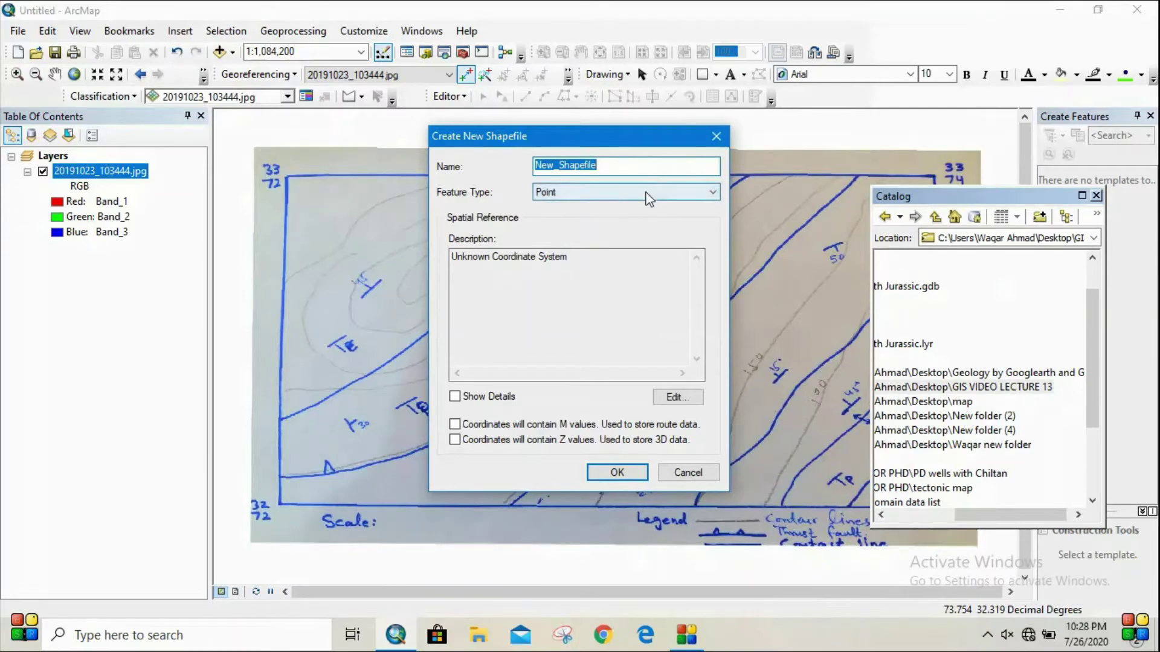
click(644, 191)
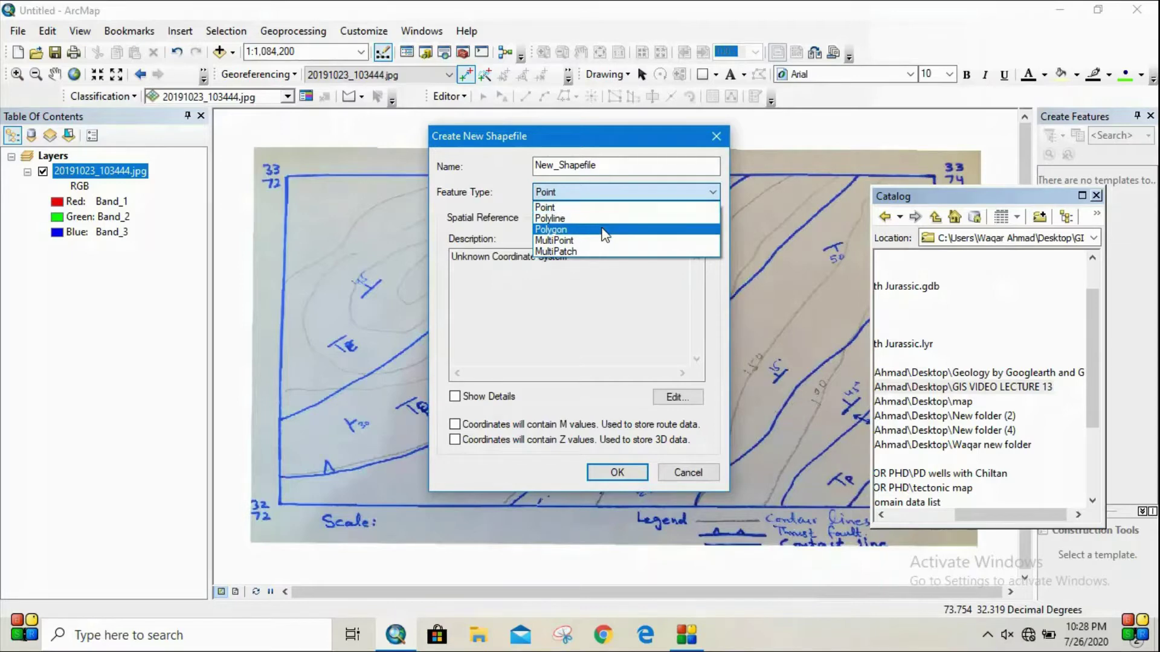
click(602, 230)
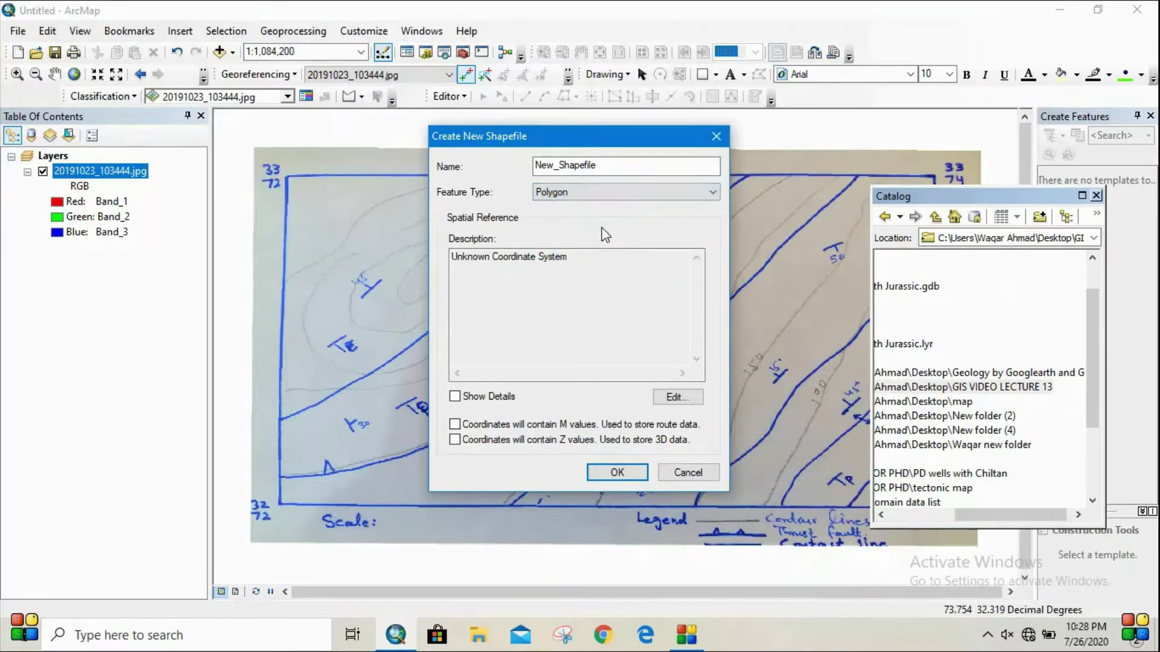
click(640, 164)
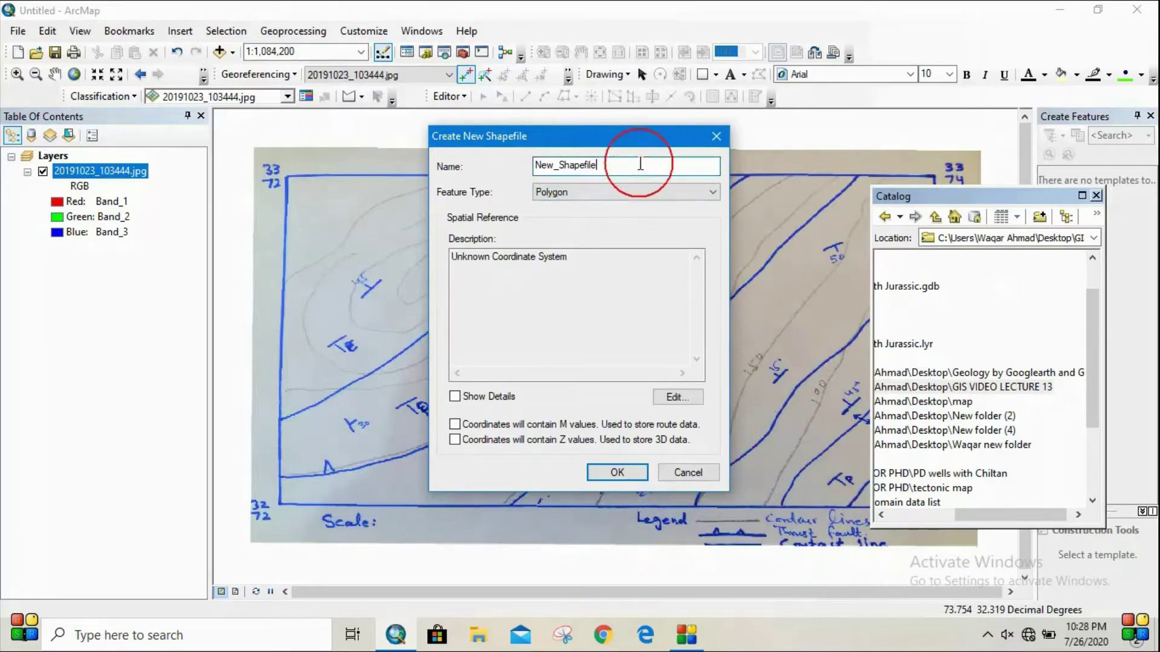
key(BackSpace)
key(BackSpace)
key(BackSpace)
key(BackSpace)
key(BackSpace)
key(BackSpace)
key(BackSpace)
key(BackSpace)
key(BackSpace)
key(BackSpace)
key(BackSpace)
key(BackSpace)
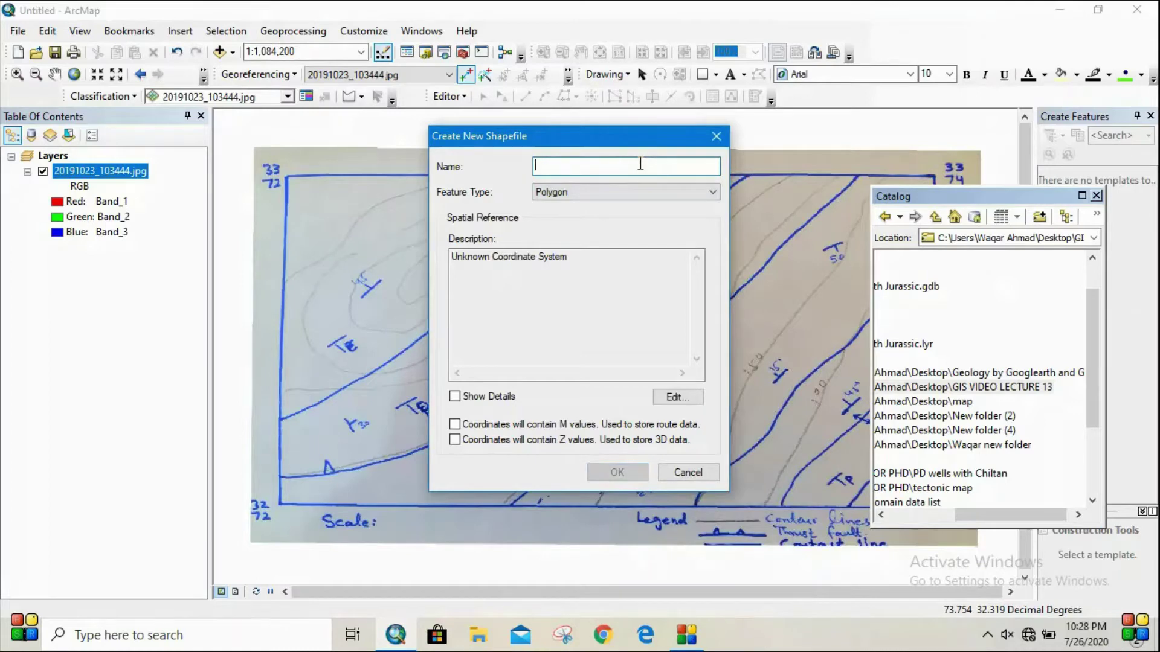
text(polygon for)
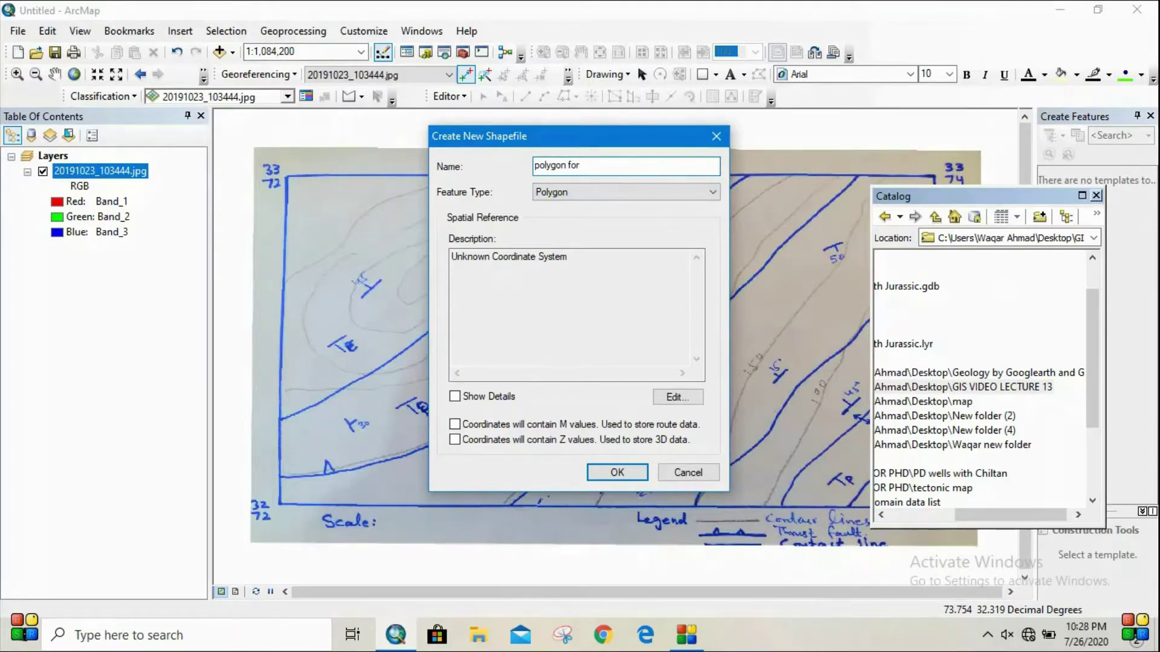
text(lec 13)
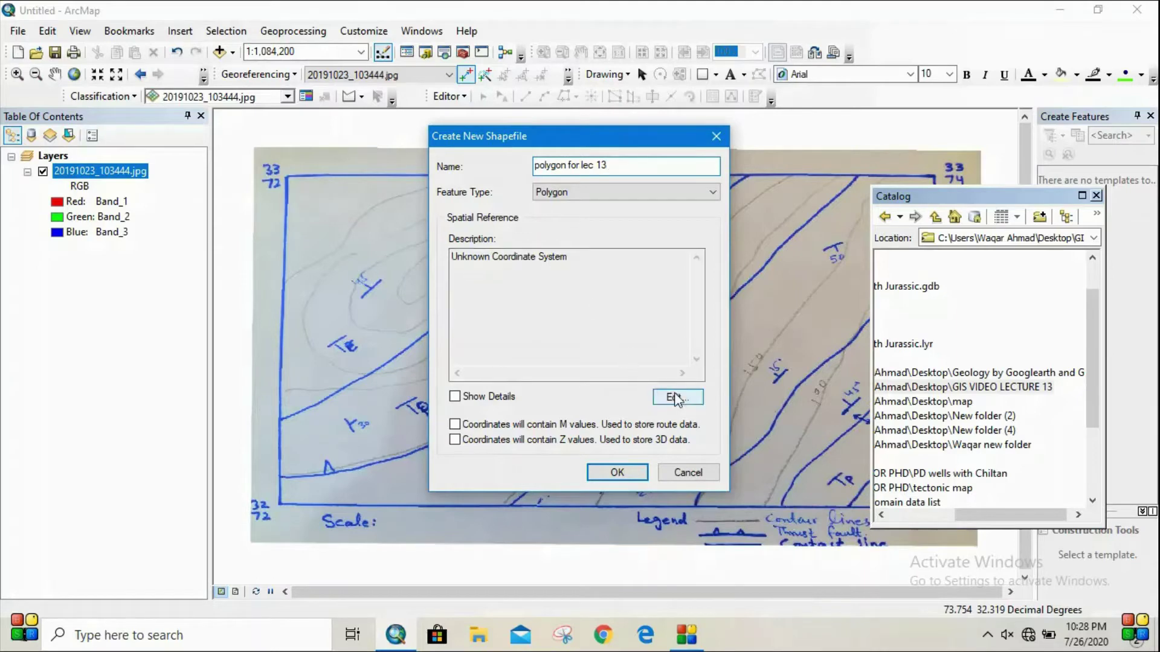
click(689, 404)
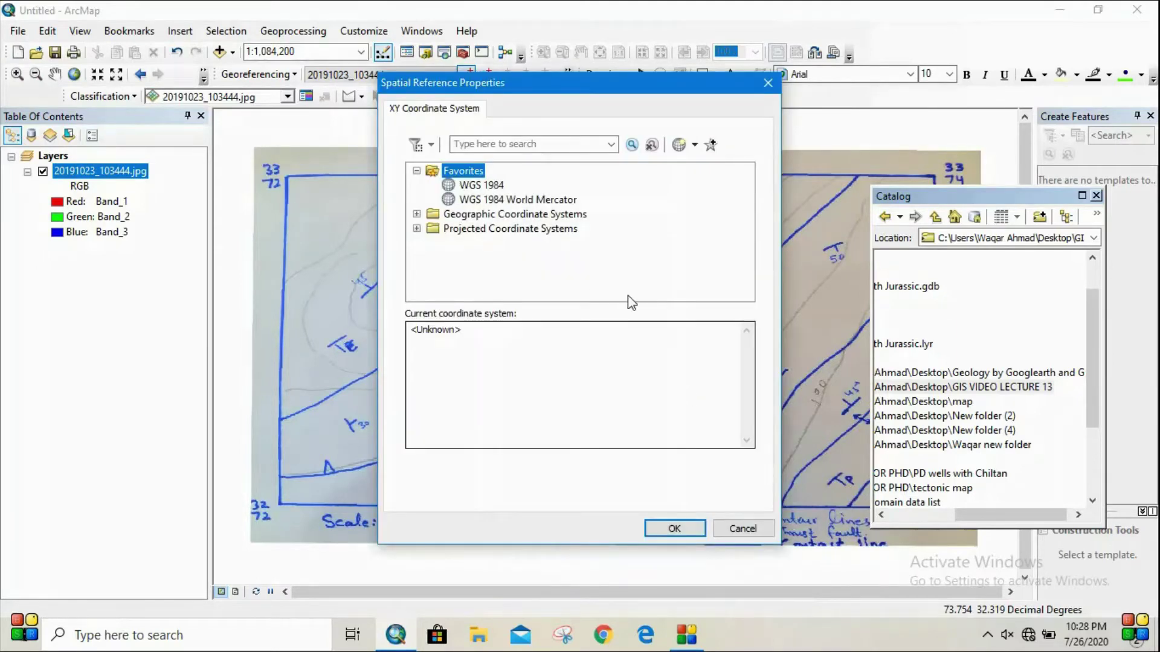
- Set the shapefile's coordinate system to Geographic > World > WGS 1984
click(416, 215)
scroll(447, 229, down, 2)
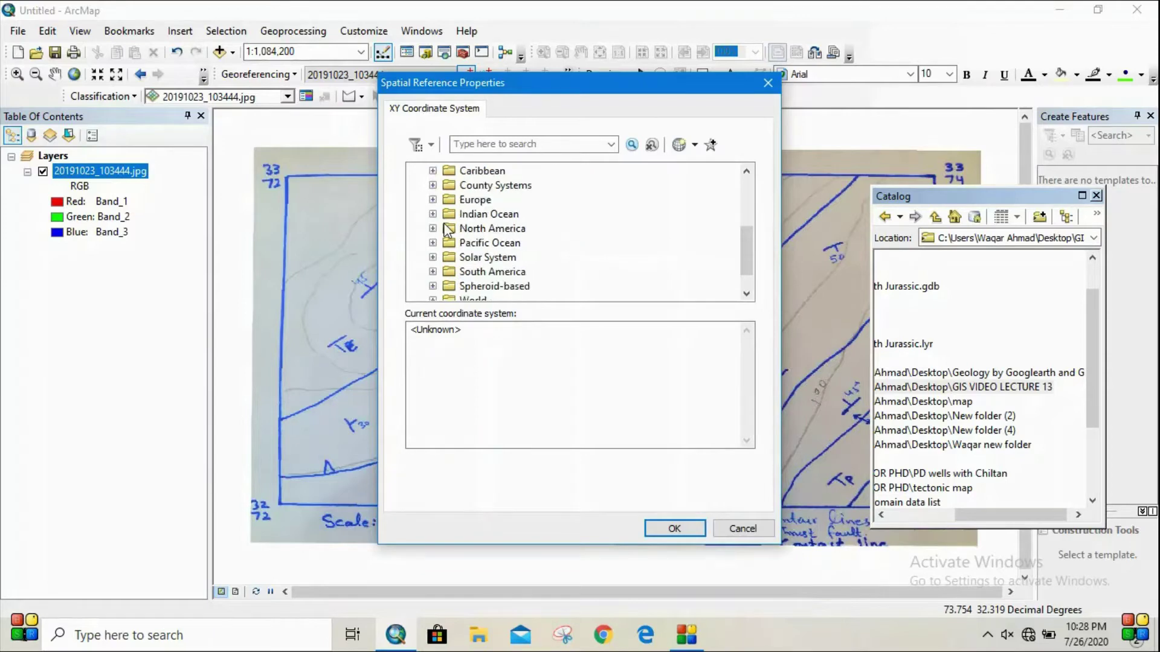
scroll(447, 229, down, 1)
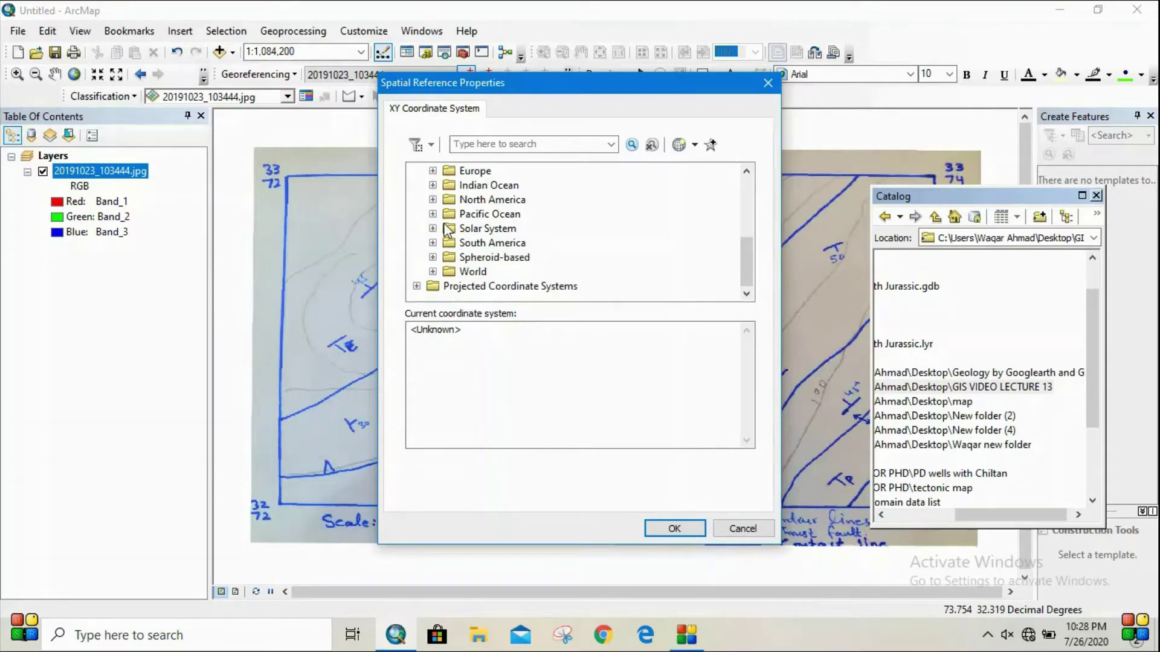
click(433, 271)
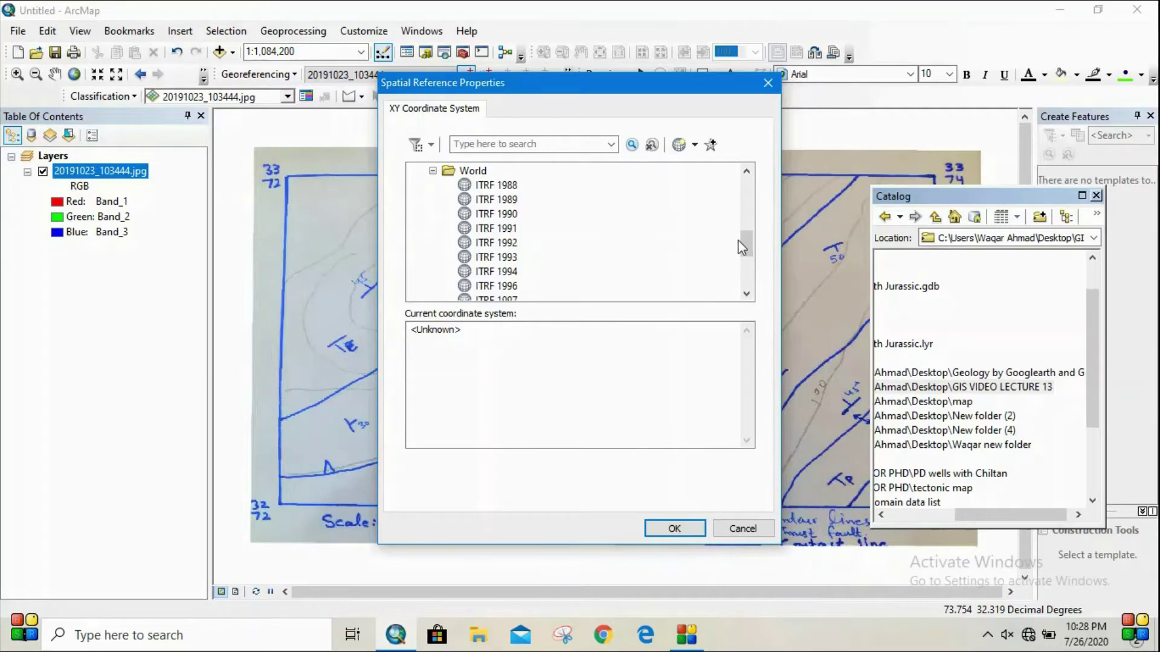
drag(747, 247, 748, 284)
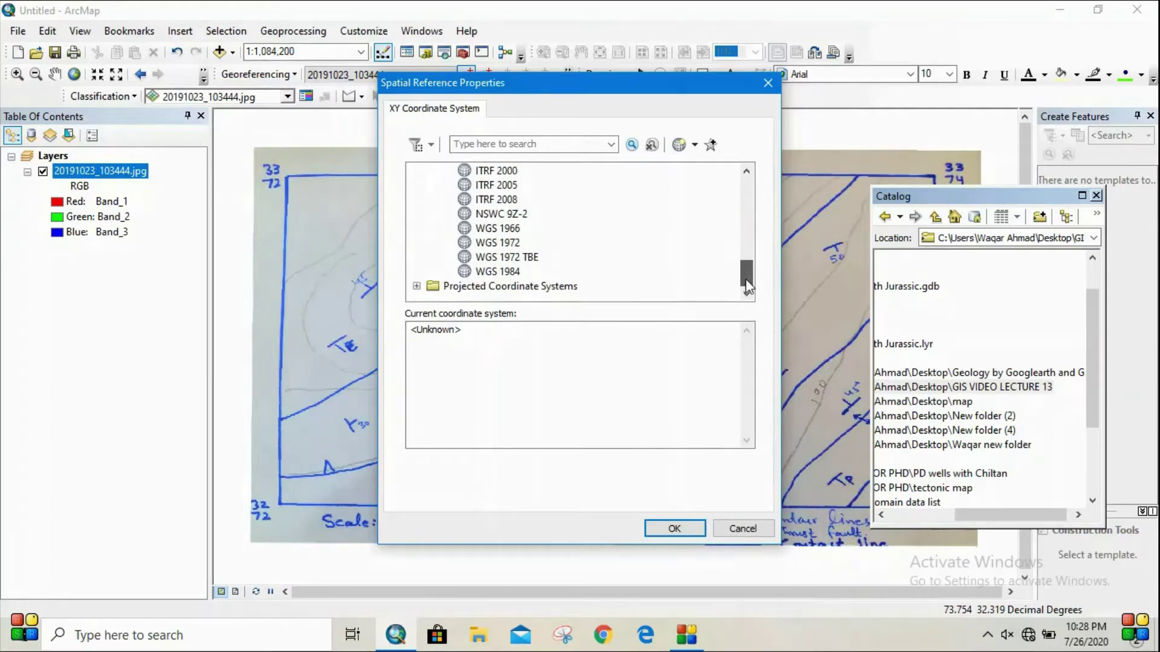
click(511, 272)
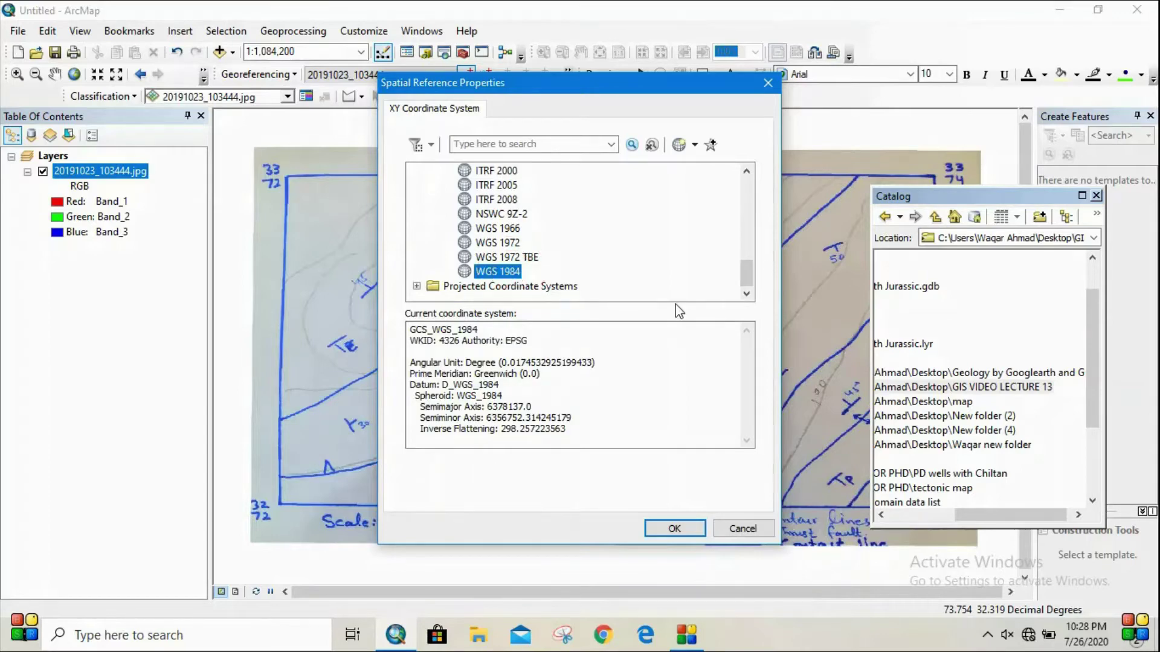
click(667, 530)
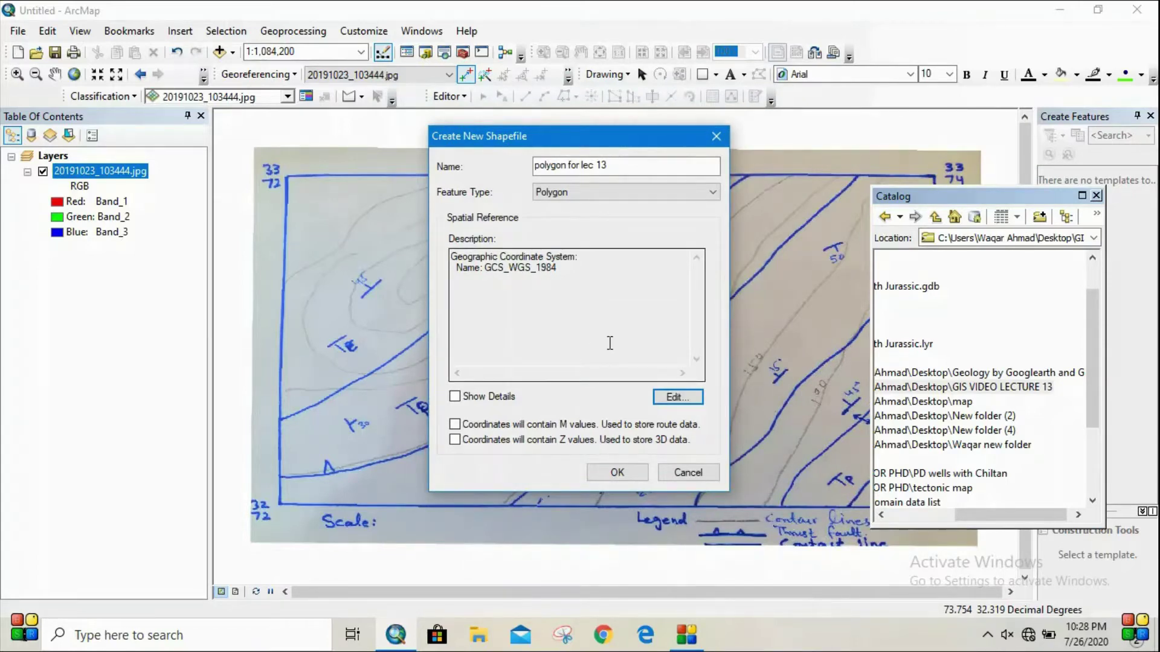
- Create the shapefile, close Catalog, and start an edit session from the Editor toolbar
click(625, 474)
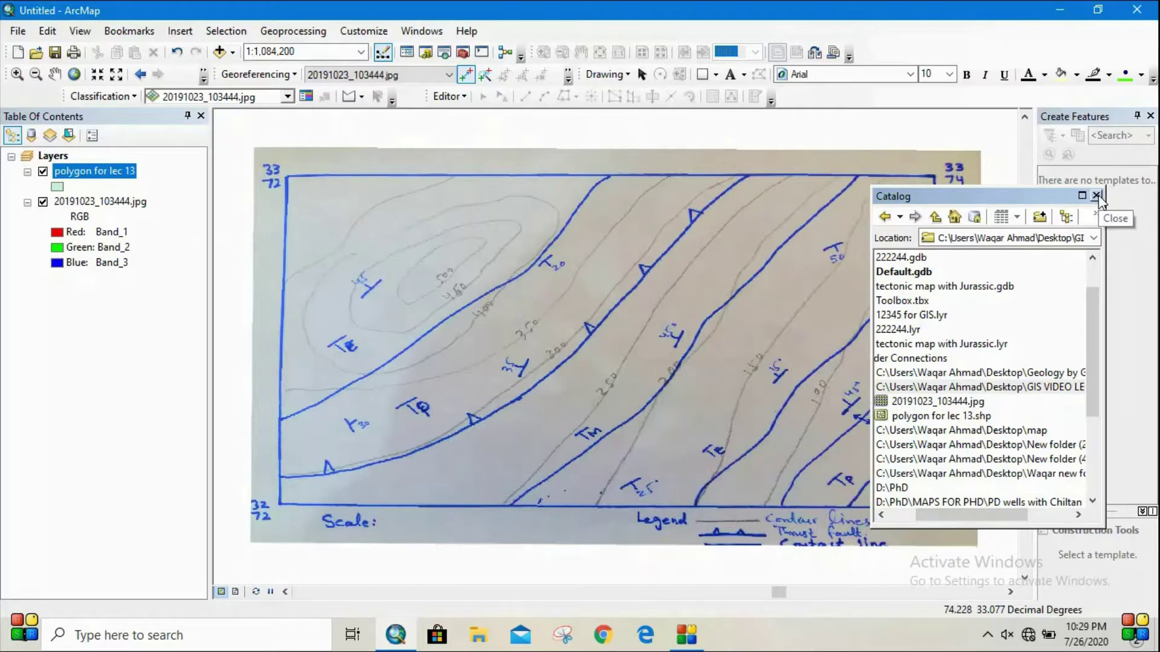
click(1096, 196)
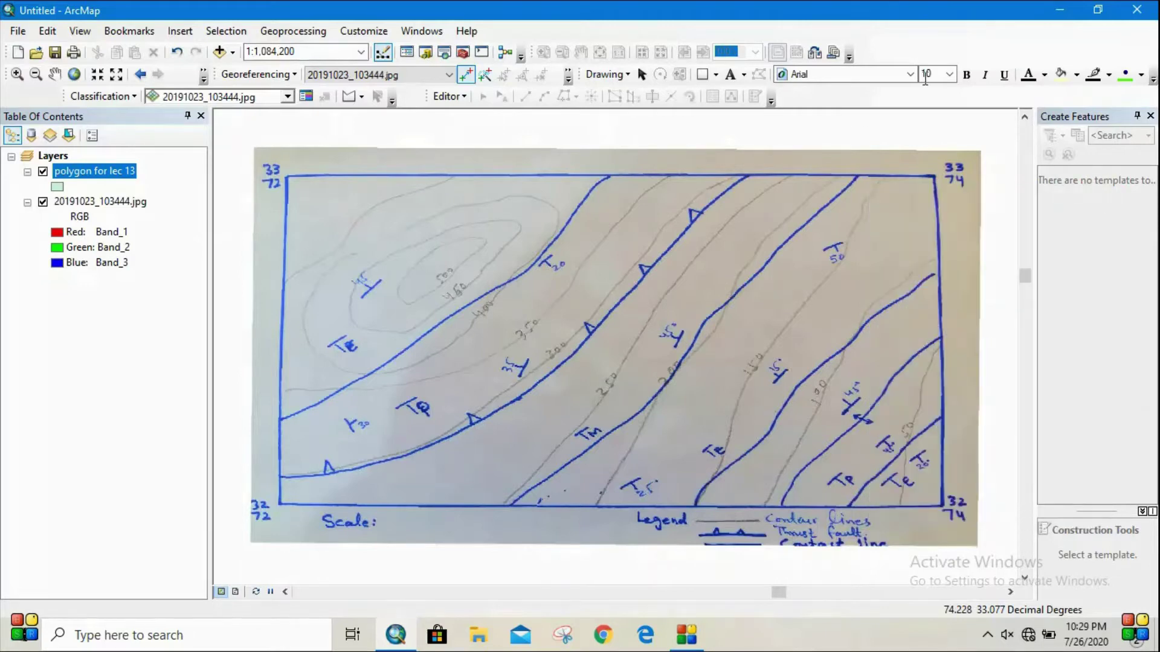
right_click(970, 45)
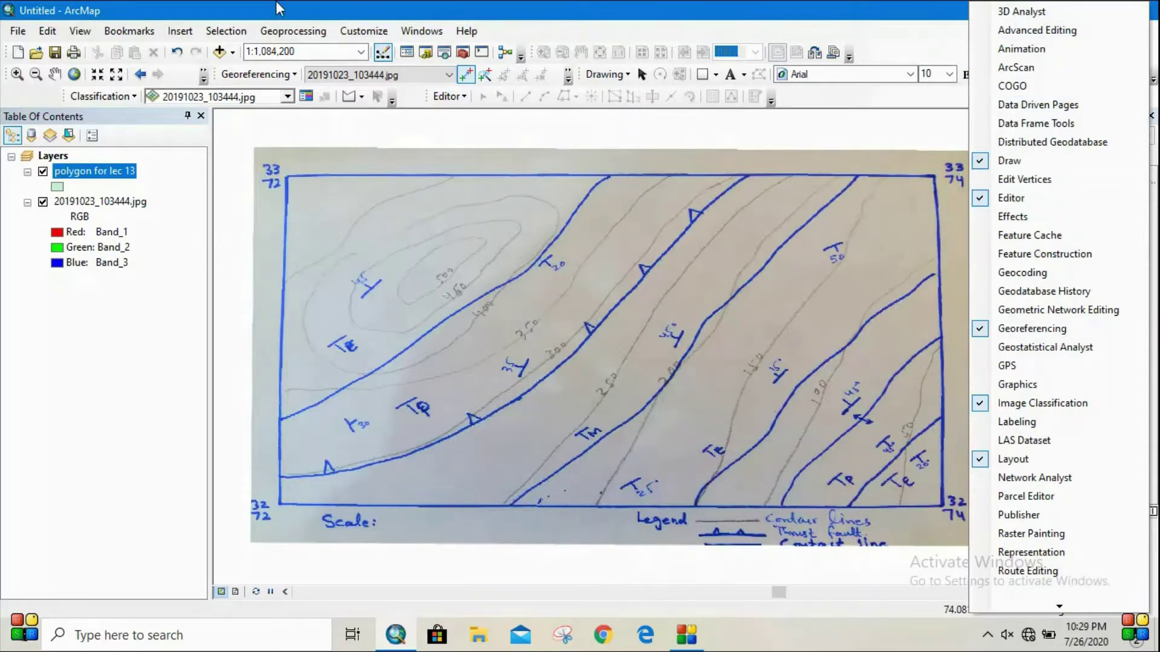
click(444, 98)
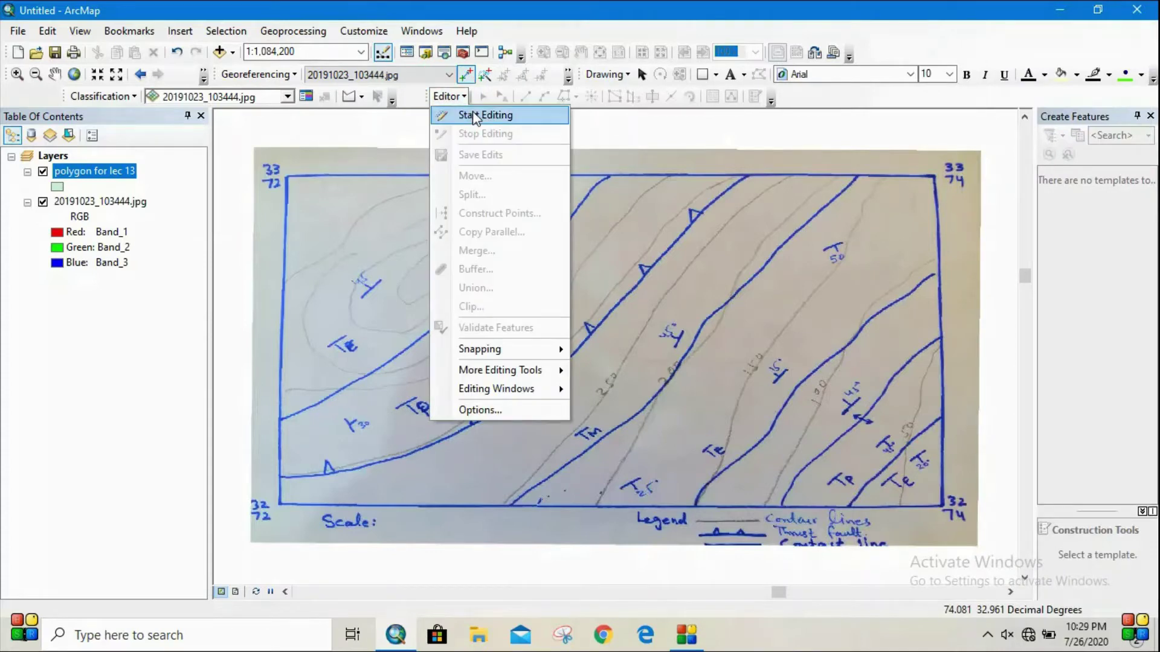
click(550, 116)
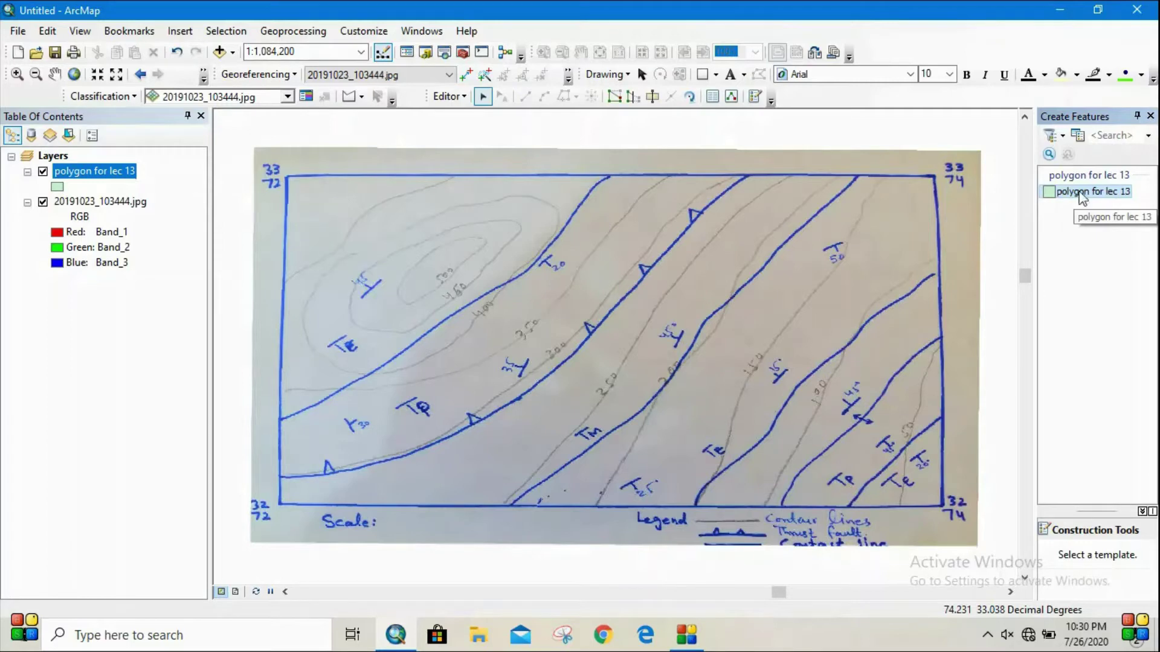
- Select the polygon for lec 13 template and place vertices along the left and top map edges
click(1089, 193)
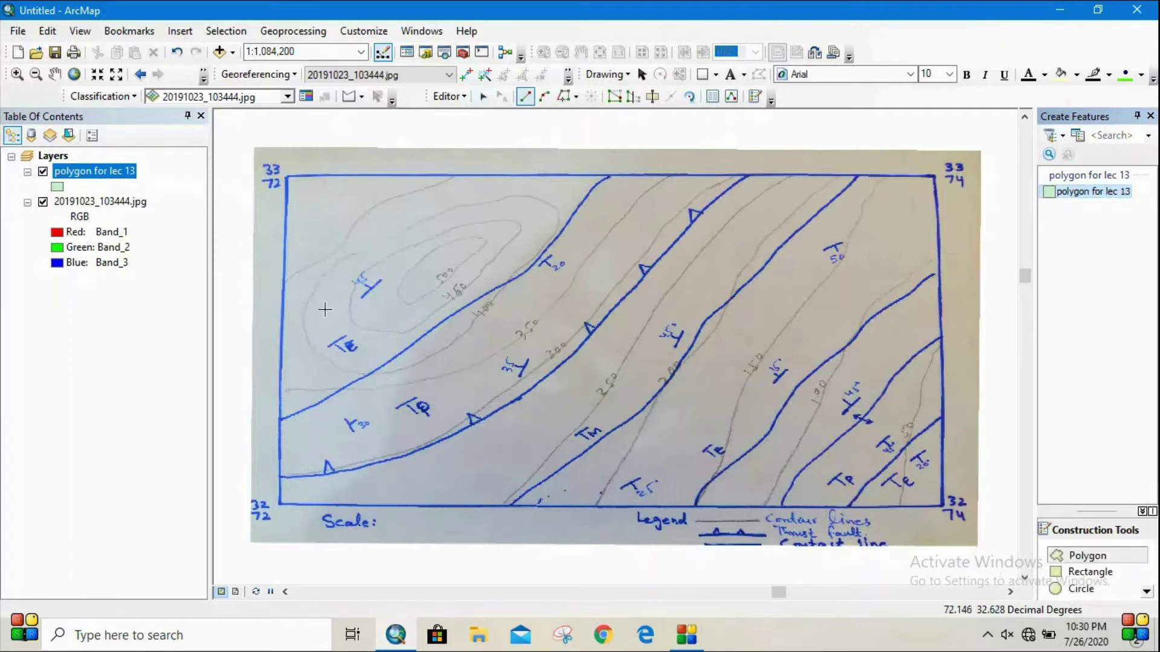
click(280, 419)
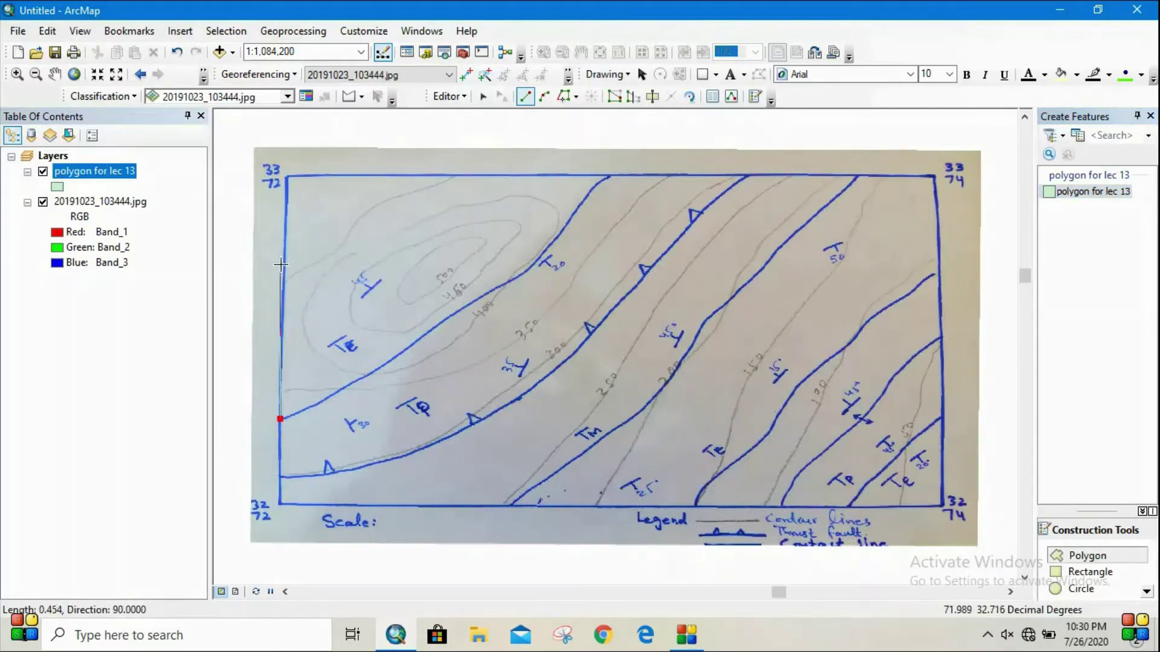
click(286, 175)
click(613, 175)
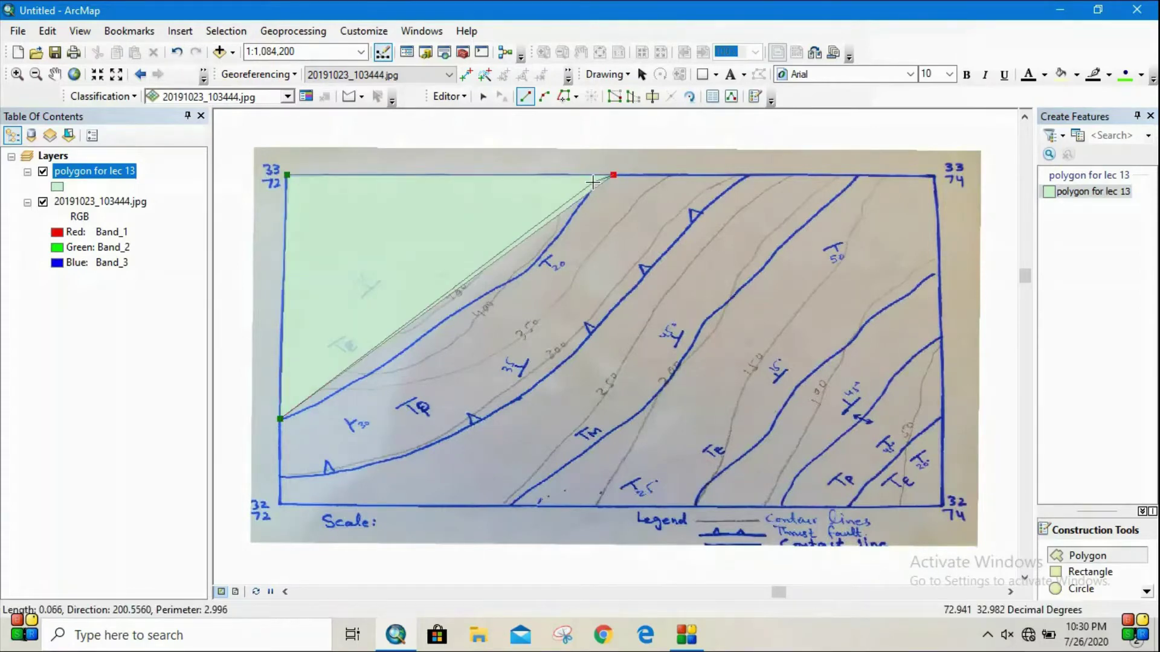
scroll(592, 181, down, 3)
scroll(592, 181, up, 5)
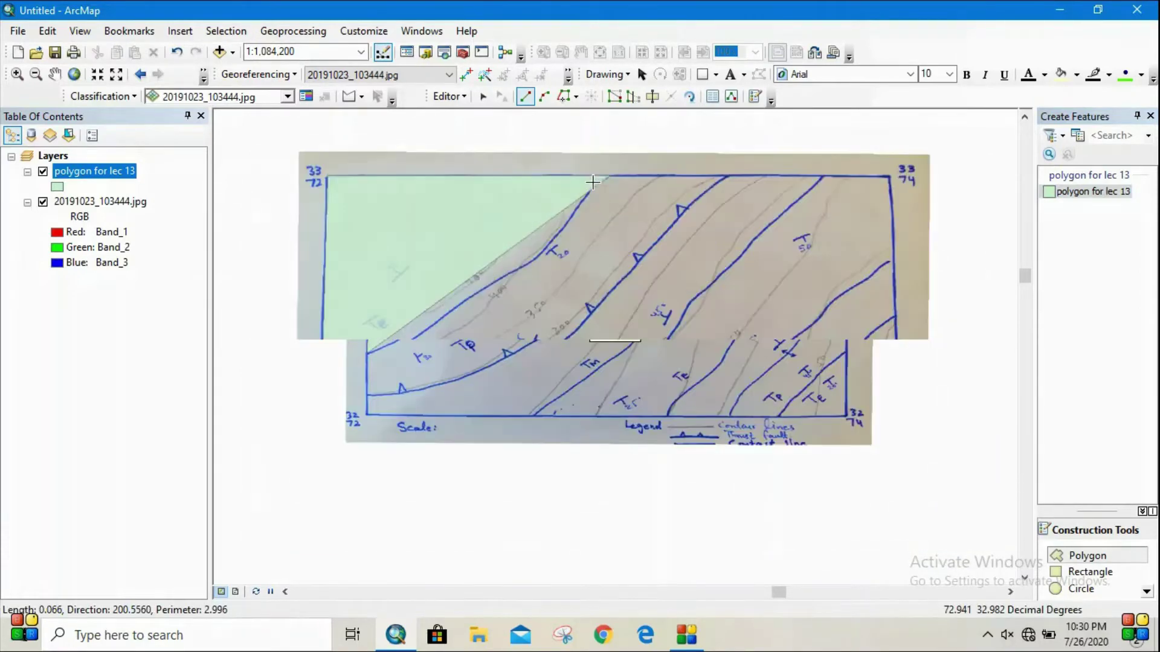
- Zoom in at the fault's top end and trace vertices down the curved fault line
click(17, 74)
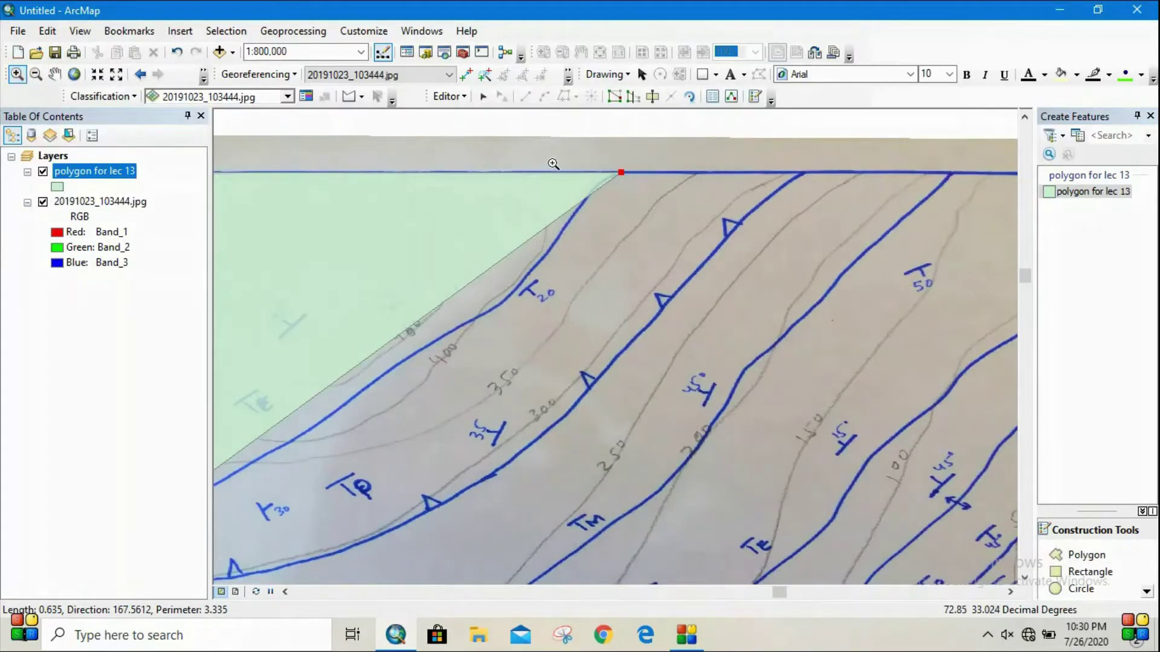
drag(545, 157, 661, 259)
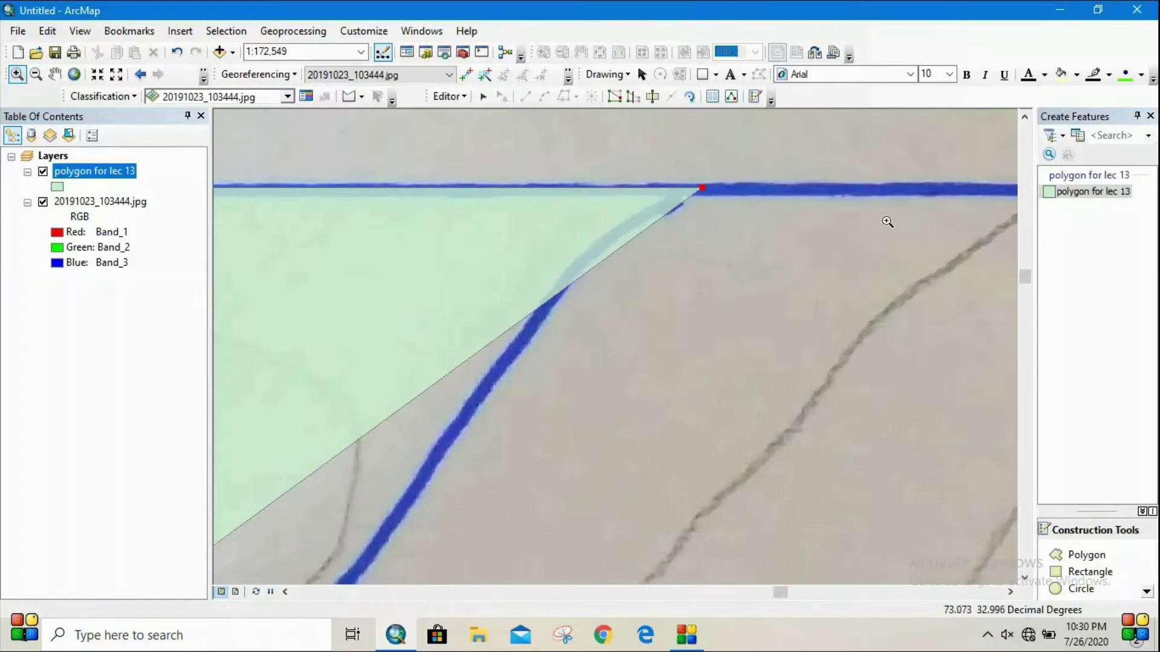
click(1063, 194)
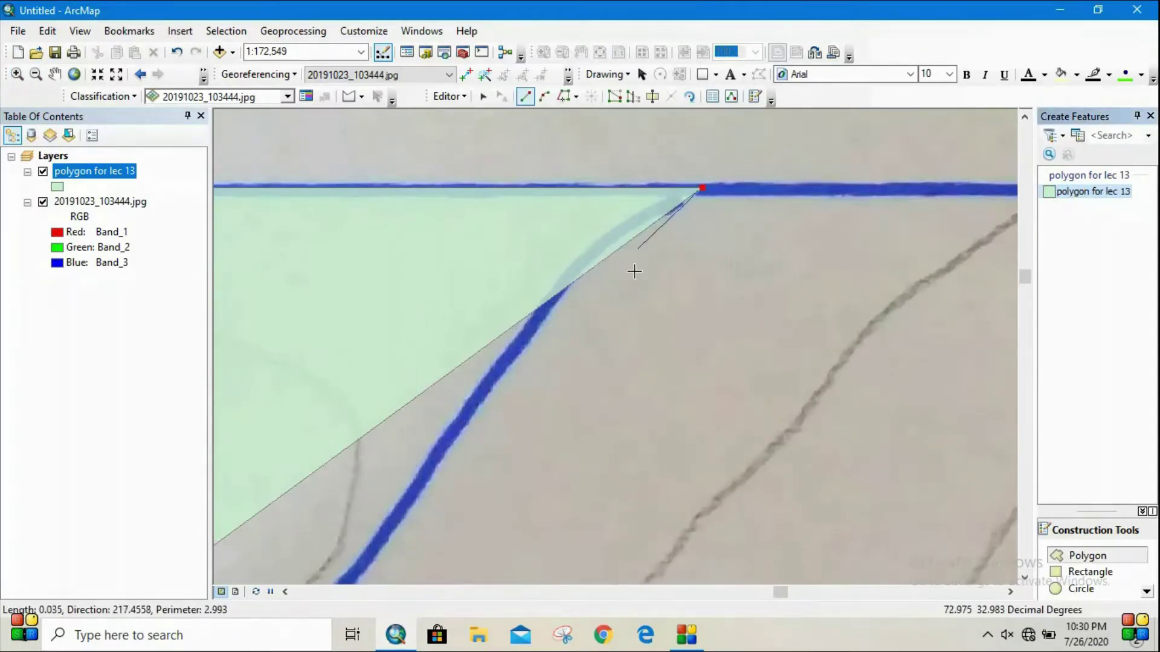
click(647, 215)
click(599, 248)
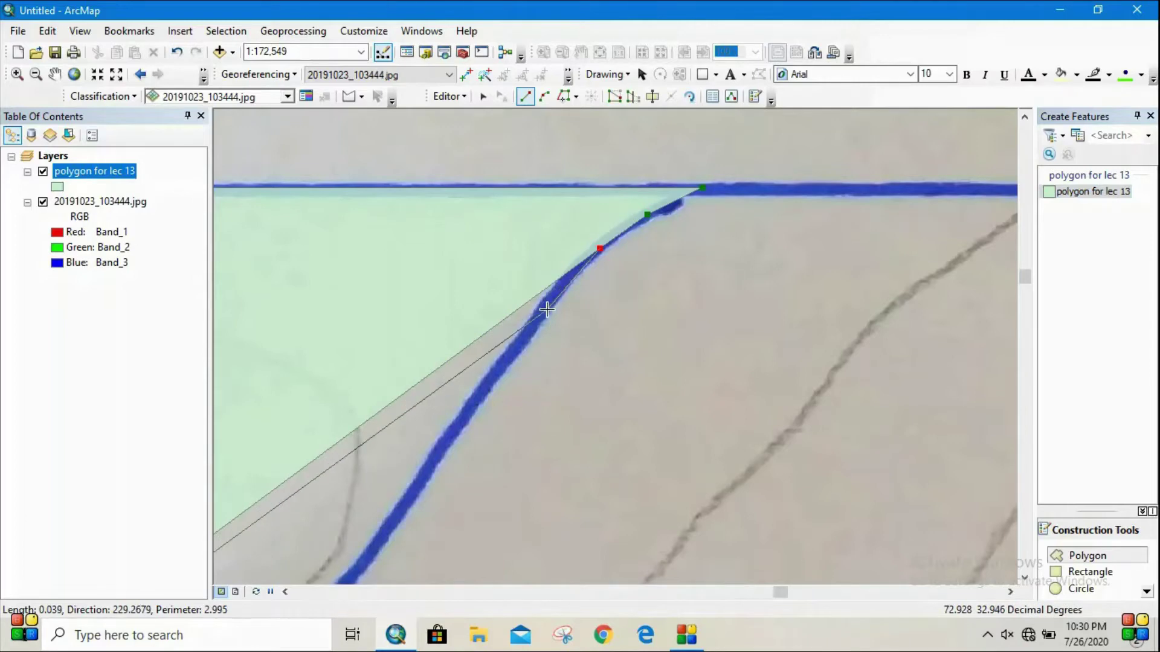
click(547, 310)
click(504, 361)
scroll(435, 221, up, 5)
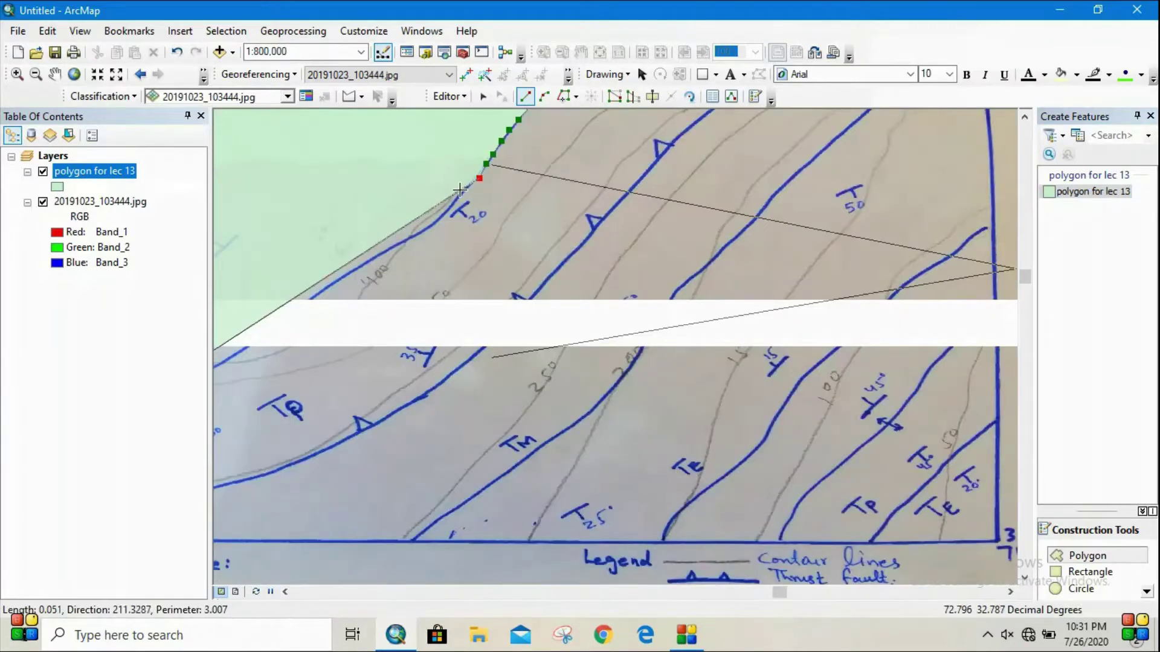
click(435, 221)
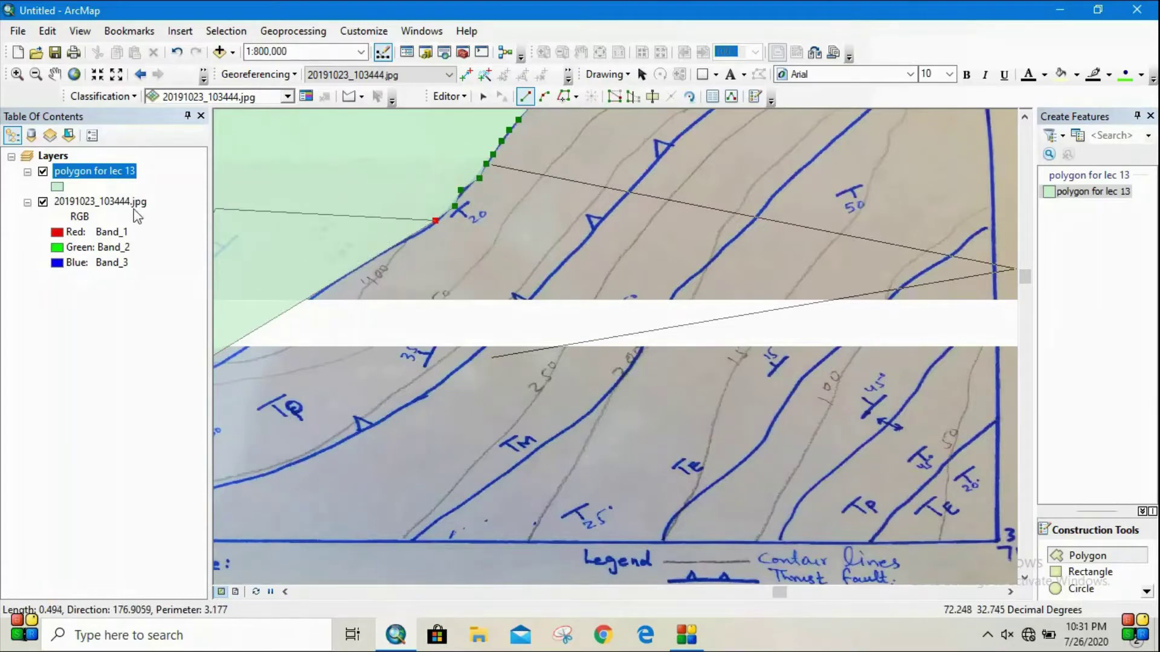
- Set the polygon for lec 13 layer's display transparency to 50%
right_click(91, 174)
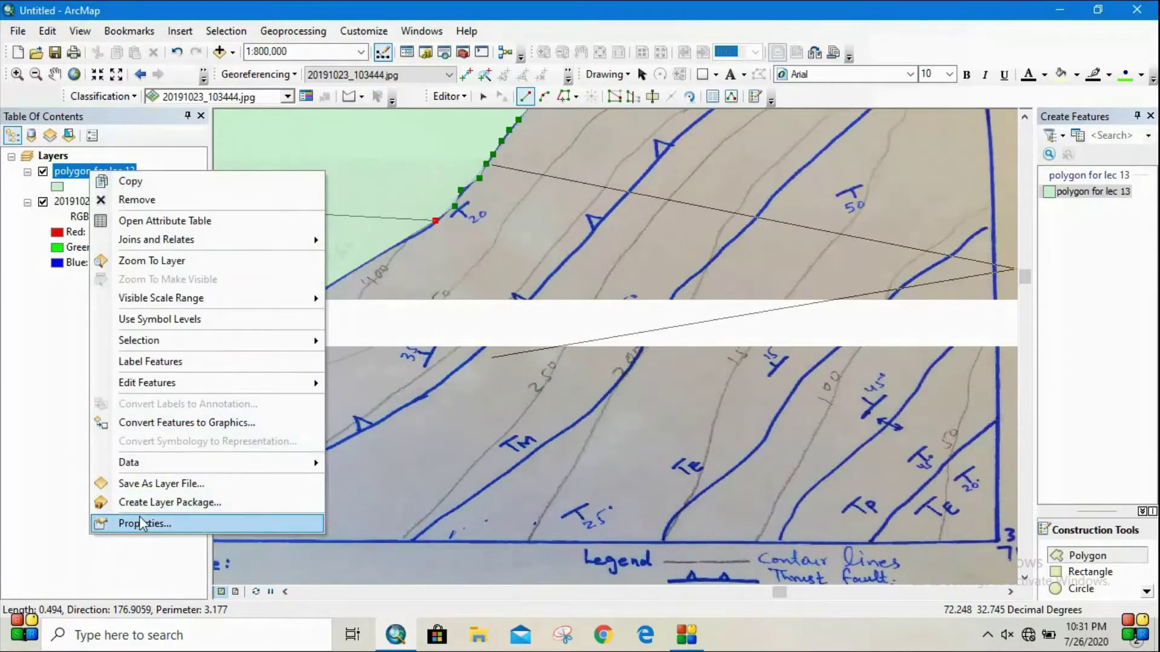
click(178, 520)
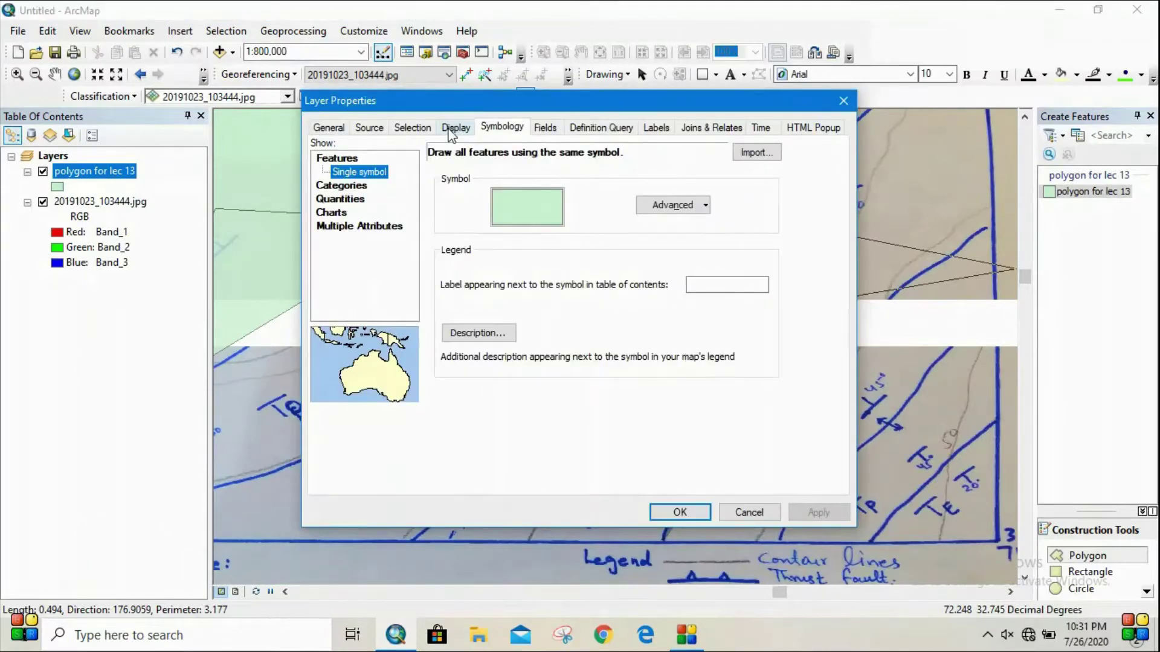
click(450, 130)
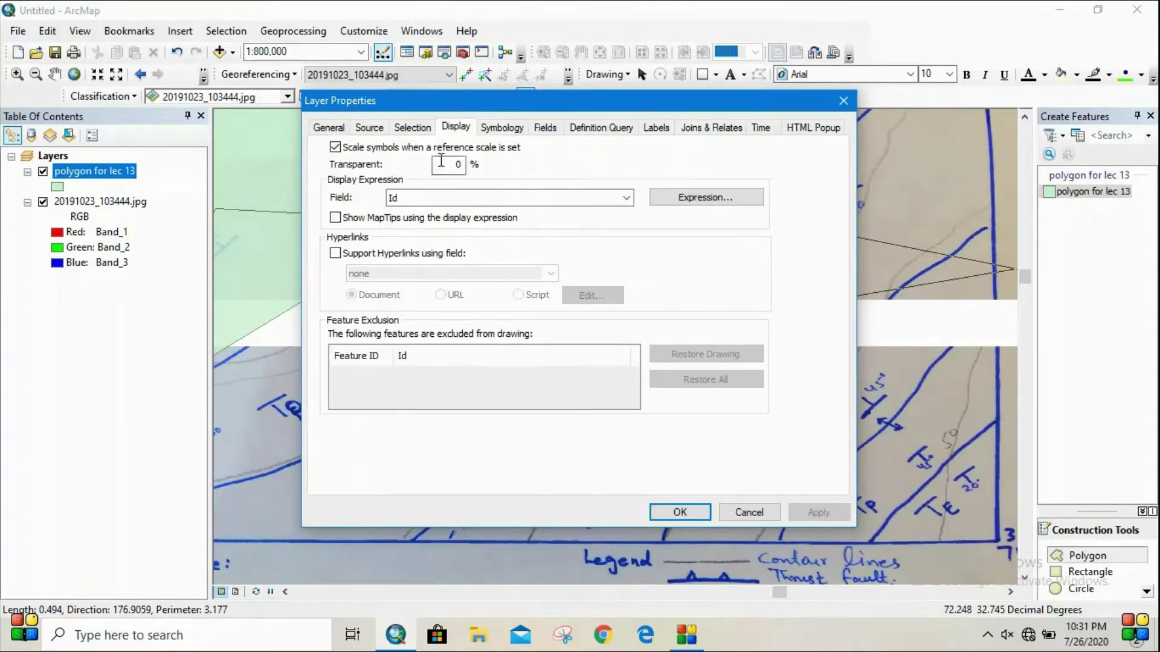
click(443, 161)
text(5)
click(811, 507)
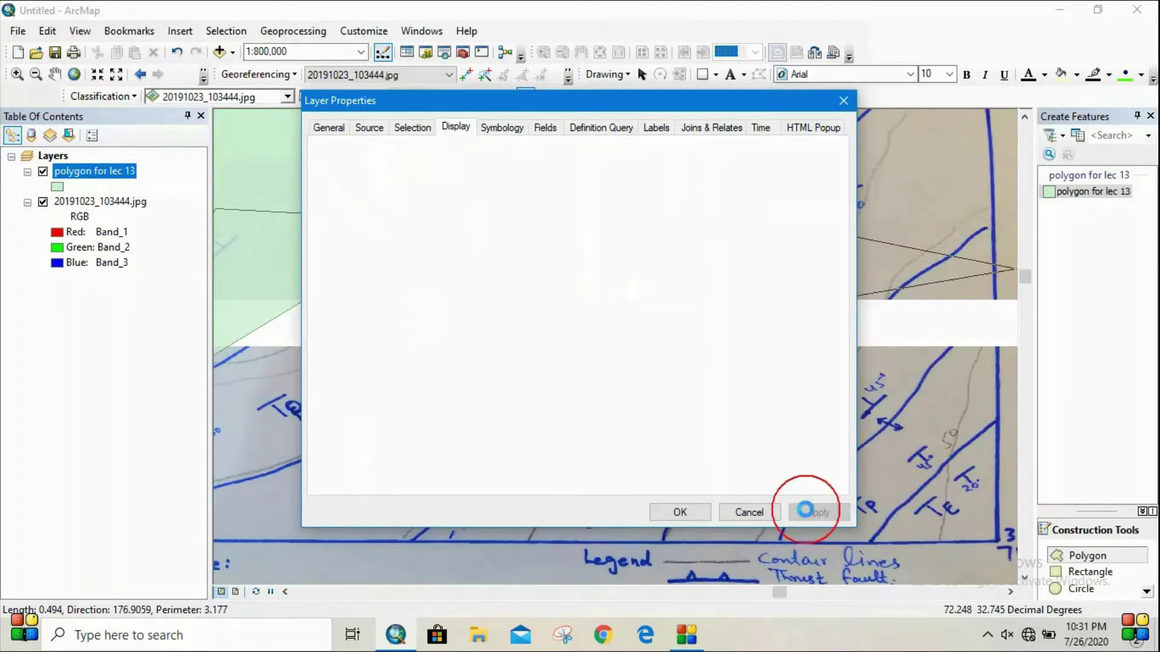
click(694, 512)
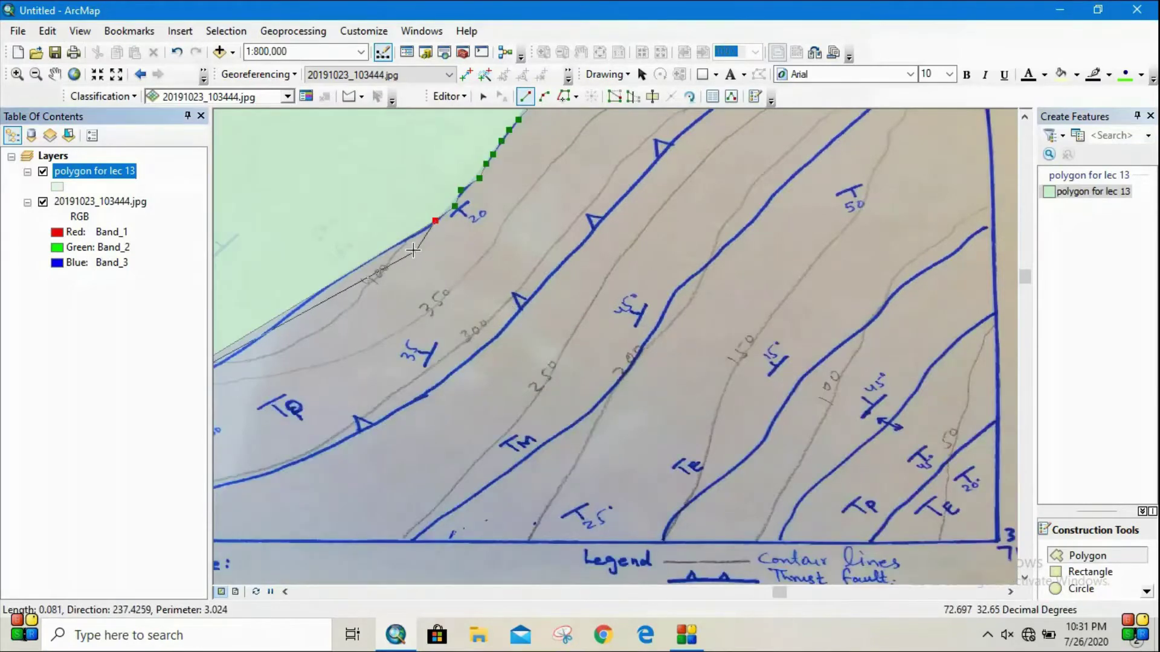
- Add the last fault-line vertices and finish the top-left Te polygon with F2
scroll(399, 239, up, 1)
click(422, 230)
click(323, 285)
key(F2)
- Expand the Construction Tools list in the Create Features pane
scroll(457, 361, down, 3)
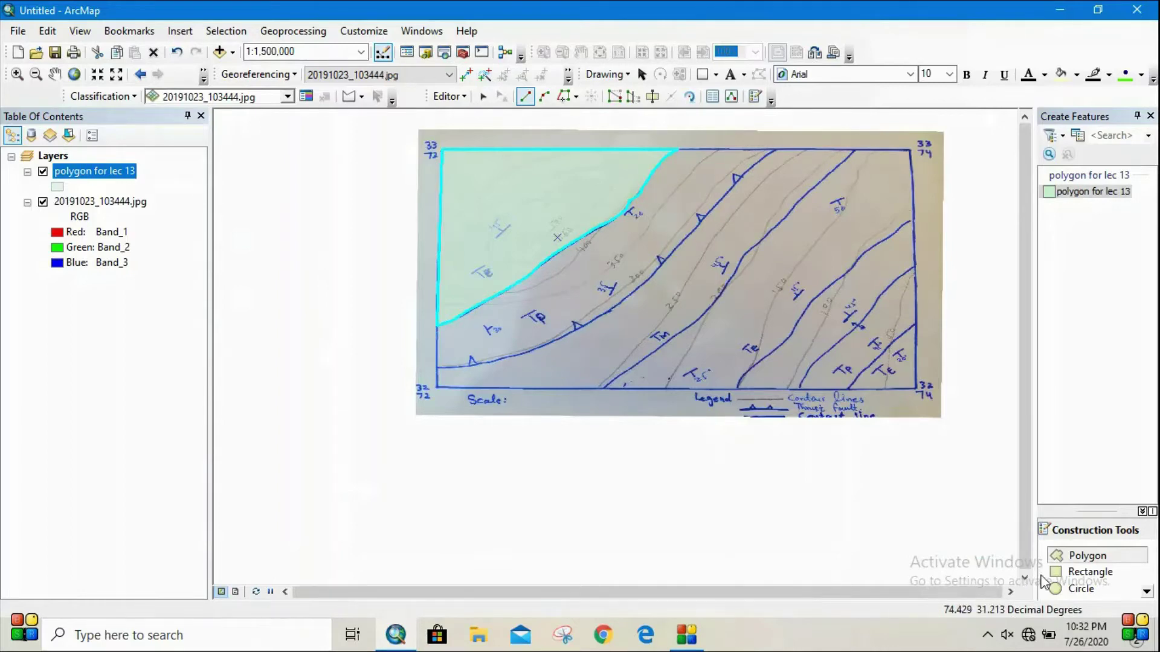
scroll(1099, 577, down, 2)
drag(1109, 512, 1104, 325)
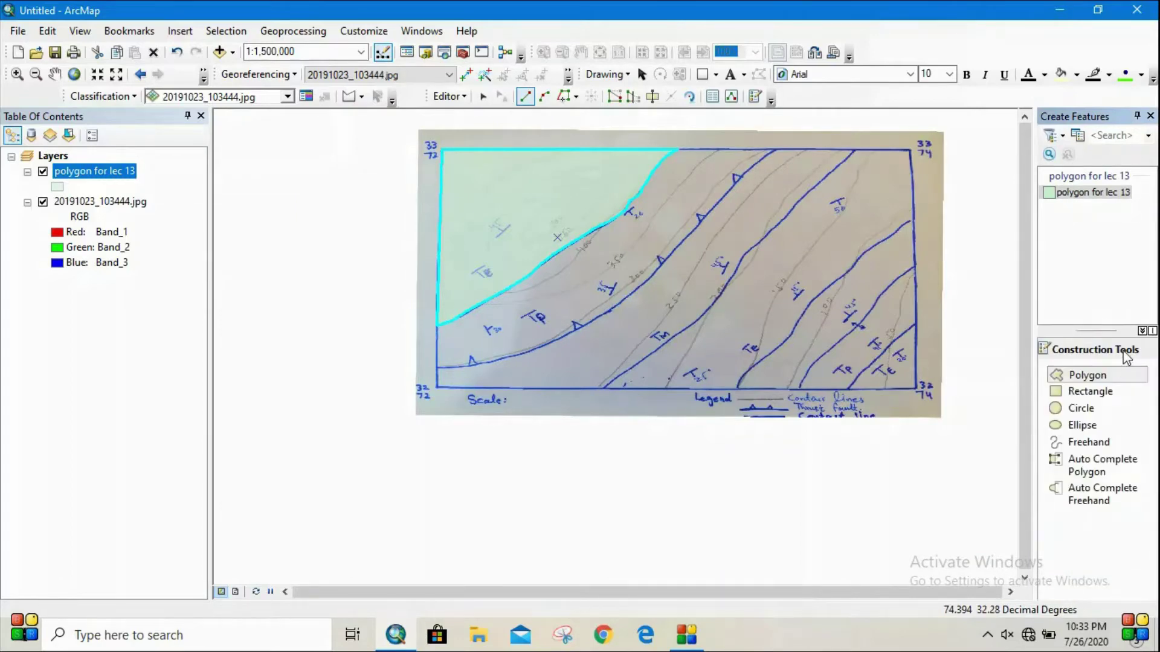
- Switch to Auto Complete Polygon and trace the polygon between the two fault lines
click(1123, 465)
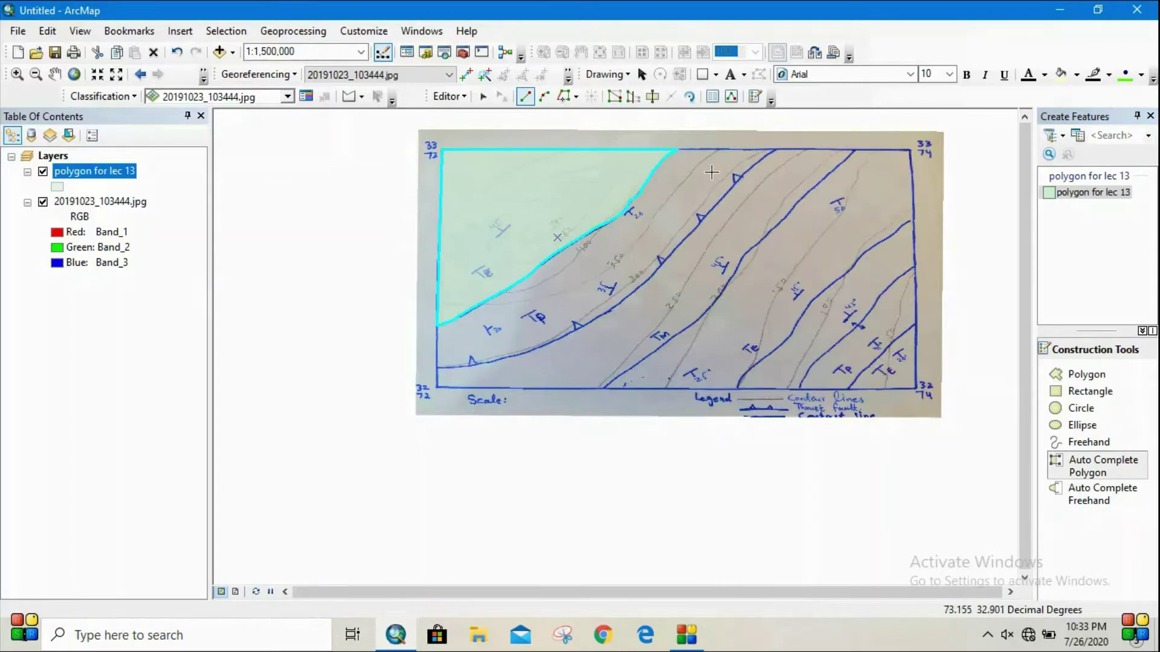
click(681, 153)
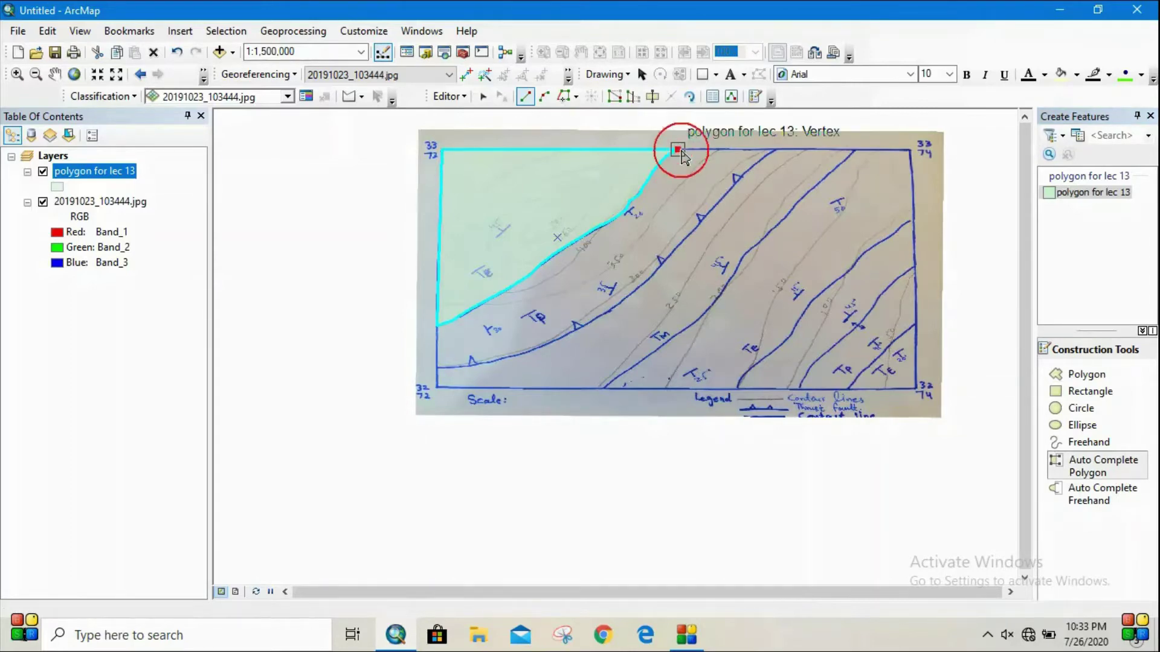
click(776, 150)
scroll(774, 151, up, 2)
click(732, 182)
click(699, 212)
click(648, 271)
click(583, 341)
click(542, 389)
click(470, 449)
click(405, 483)
click(345, 513)
click(300, 531)
click(285, 591)
click(422, 542)
click(384, 552)
click(337, 554)
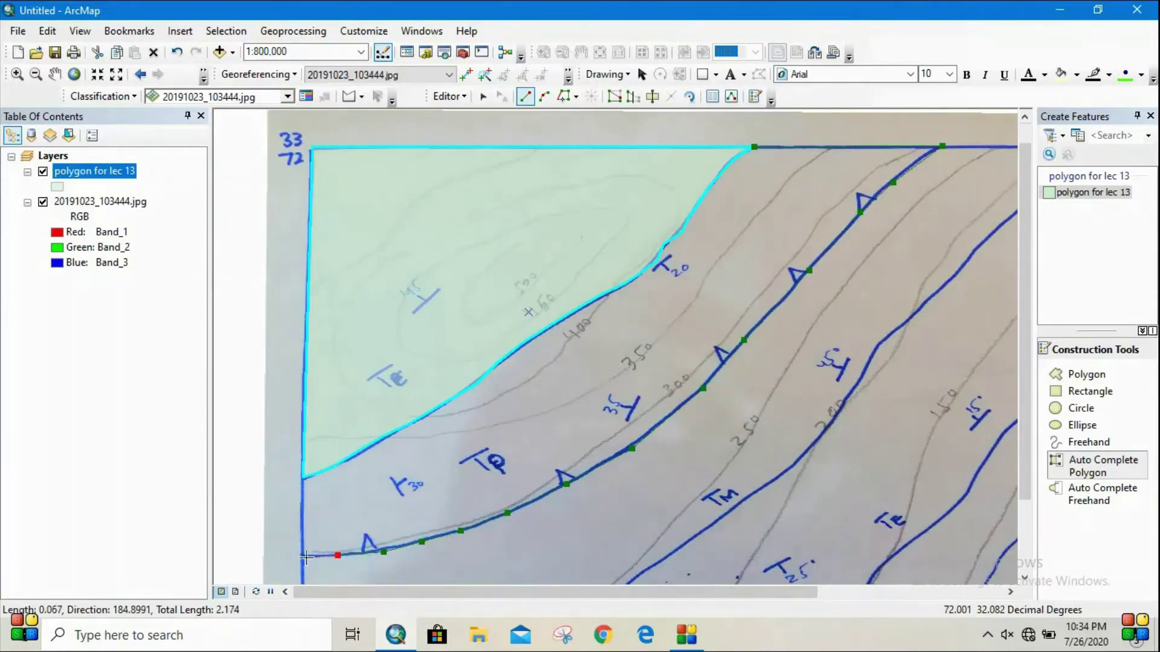
click(302, 556)
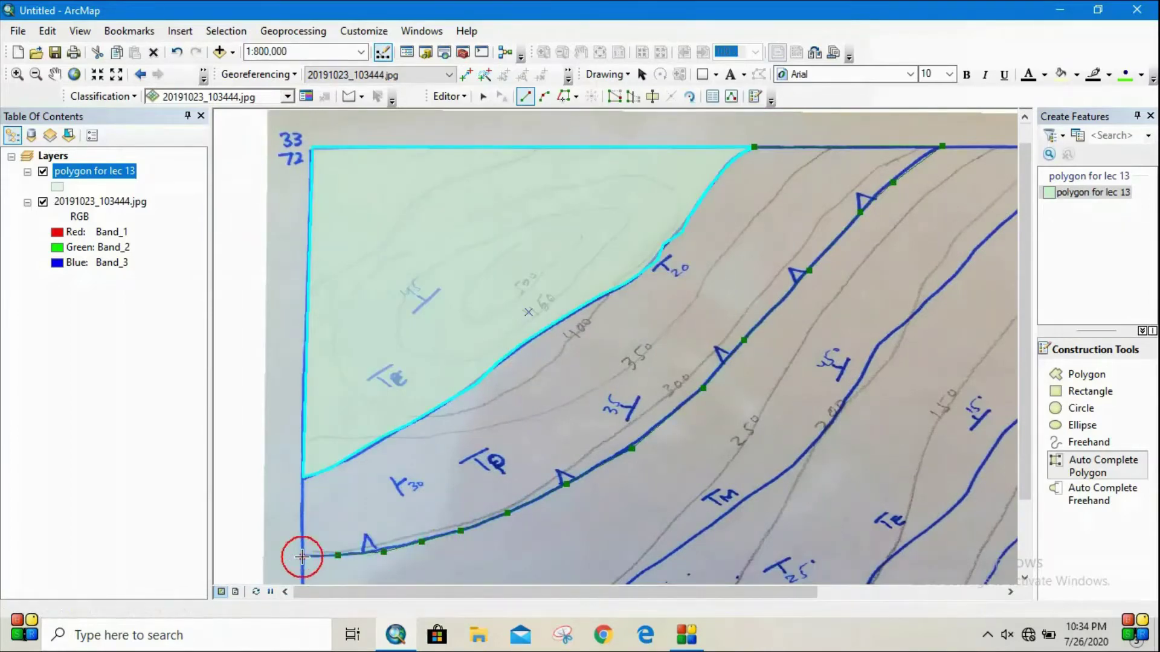
double_click(306, 480)
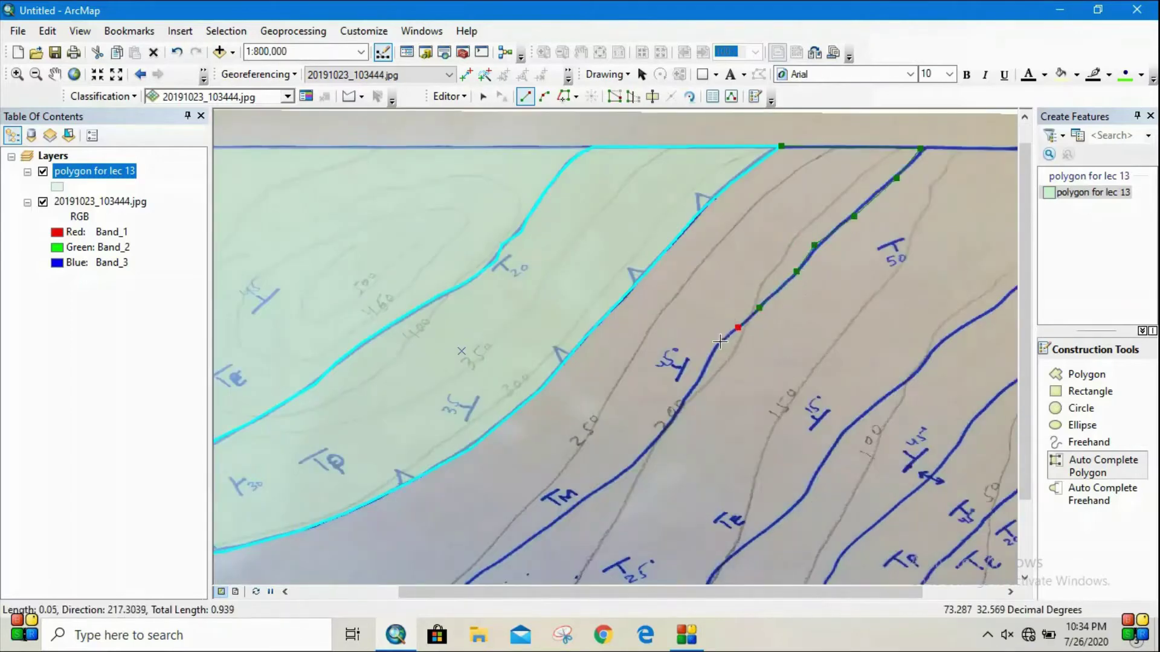
- Trace the next fault line down to the bottom edge to complete another polygon
click(719, 343)
click(701, 375)
click(684, 397)
click(670, 425)
click(638, 459)
click(607, 485)
click(569, 511)
click(530, 538)
click(500, 560)
click(481, 570)
click(468, 580)
drag(469, 580, 548, 437)
double_click(537, 450)
- Trace from the bottom edge up the contact line to close the next band polygon
click(537, 450)
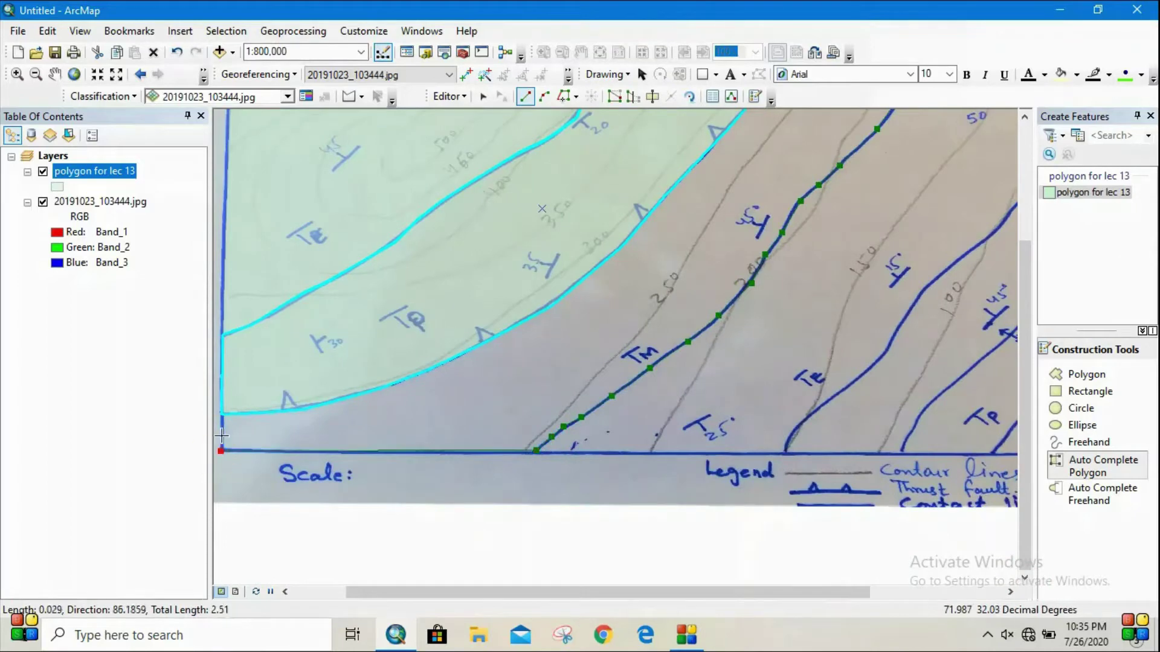
drag(787, 447, 547, 447)
click(547, 454)
click(553, 433)
click(573, 411)
click(596, 392)
click(719, 259)
click(767, 216)
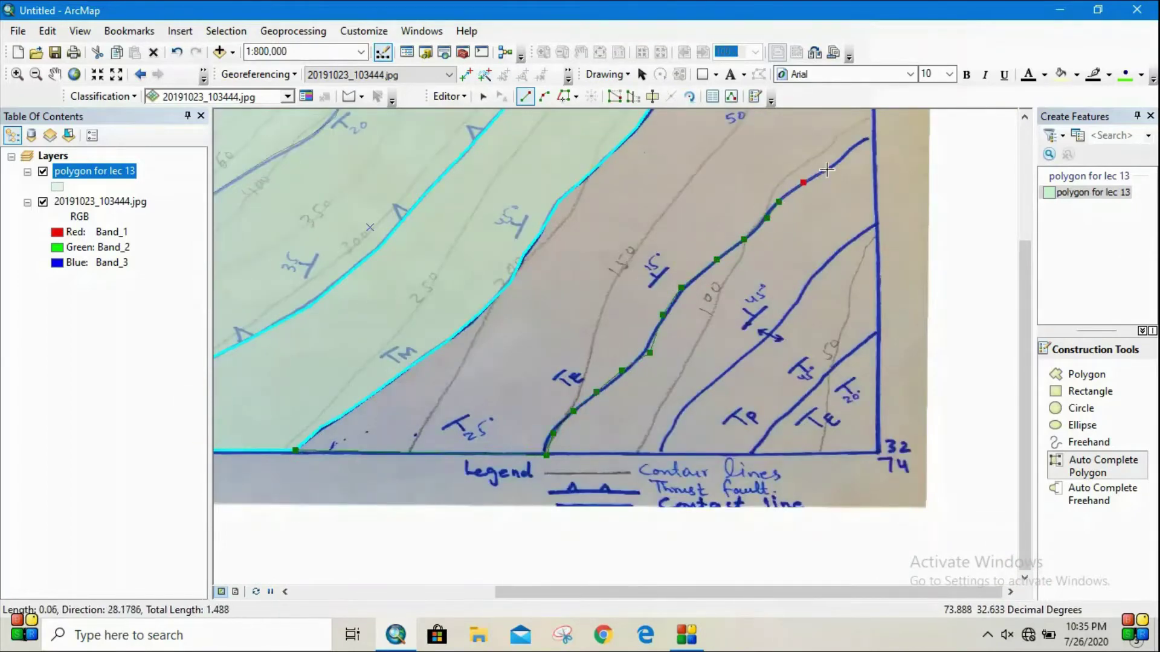
click(827, 170)
click(1024, 116)
double_click(762, 202)
- Trace the last fault-line polygon and close the bottom-right triangle along the thrust line
click(1025, 514)
click(877, 312)
click(840, 332)
click(803, 377)
click(791, 397)
click(742, 446)
click(686, 486)
click(661, 537)
double_click(582, 544)
click(876, 422)
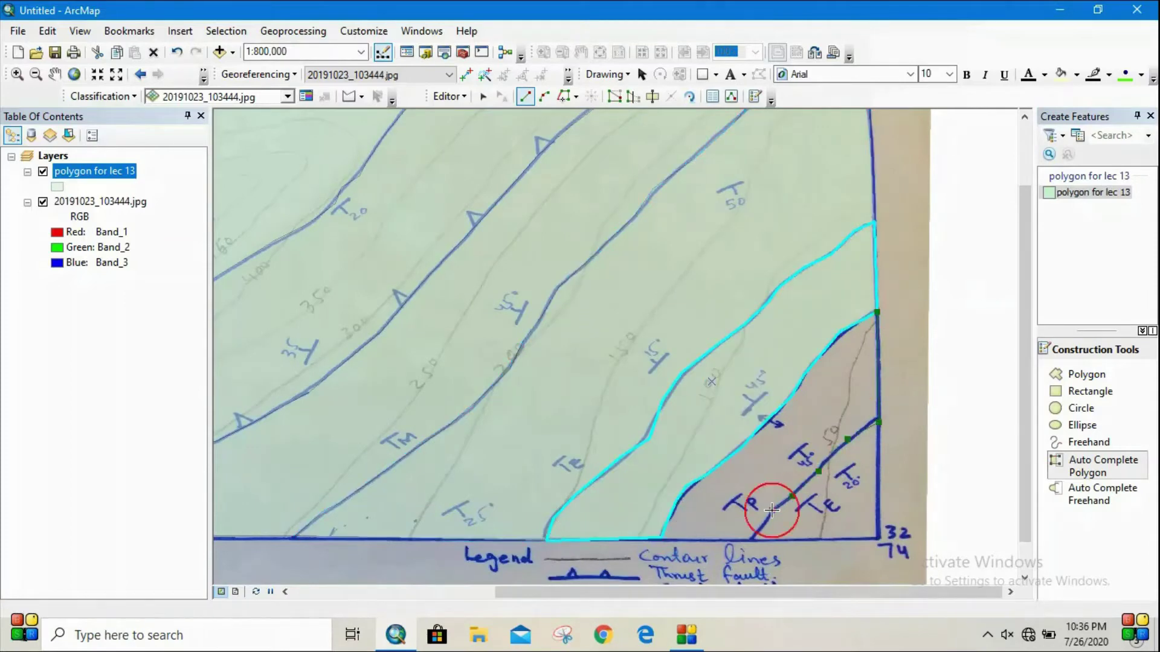
double_click(752, 537)
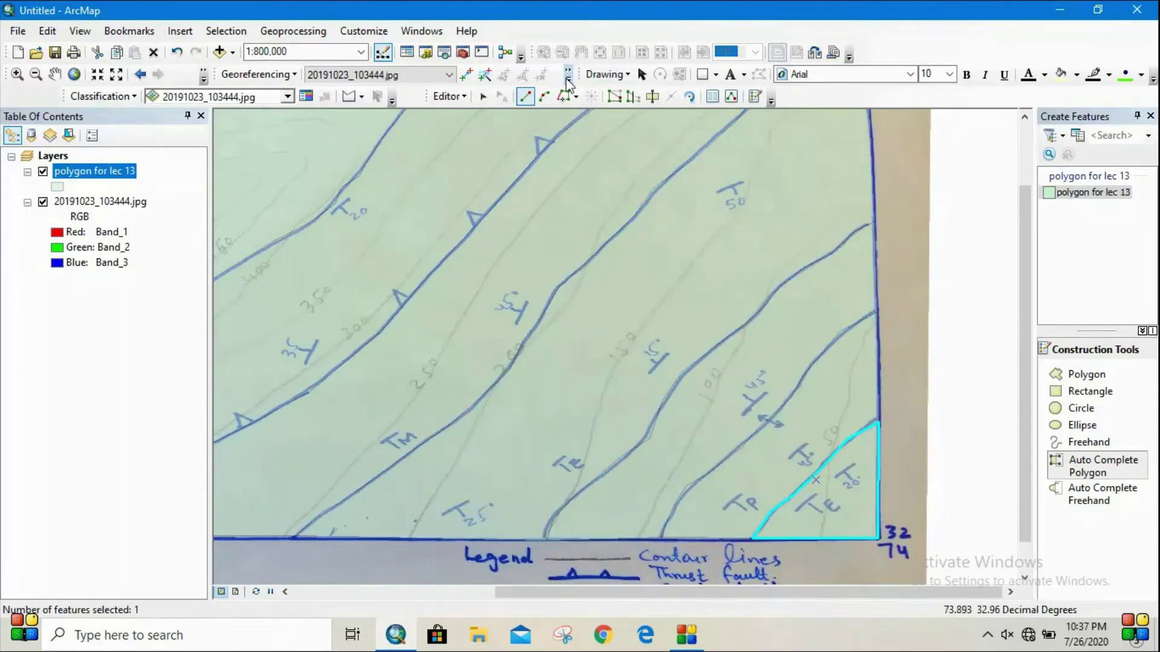
- Save the polygon edits and toggle the scanned map layer off and back on
click(448, 96)
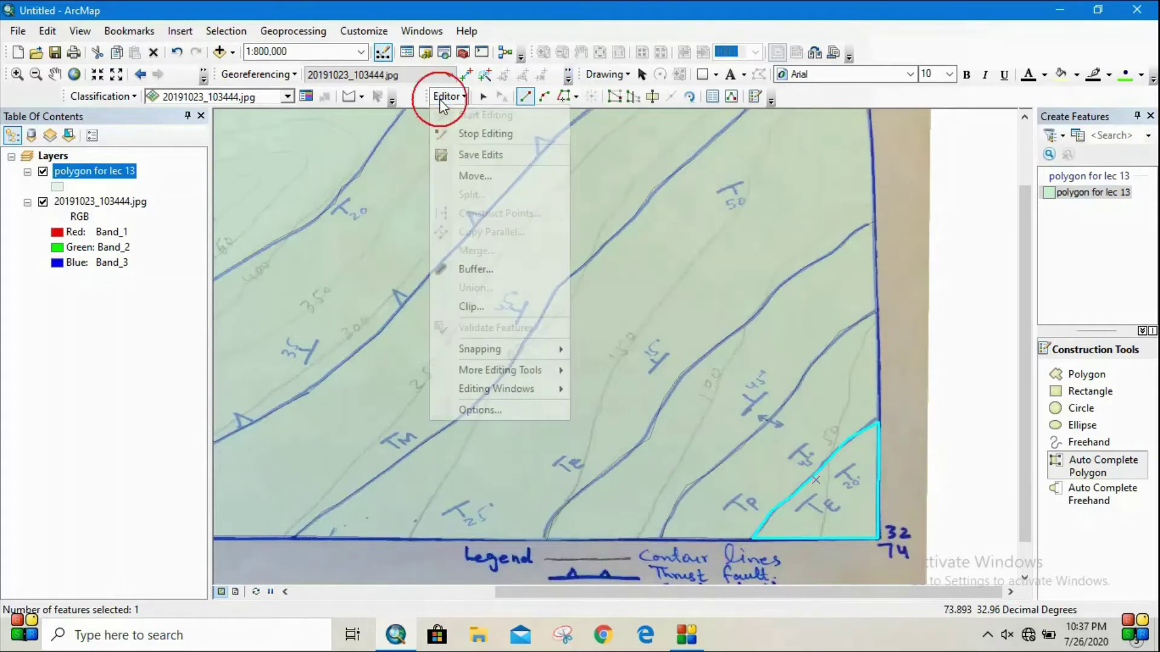
click(528, 156)
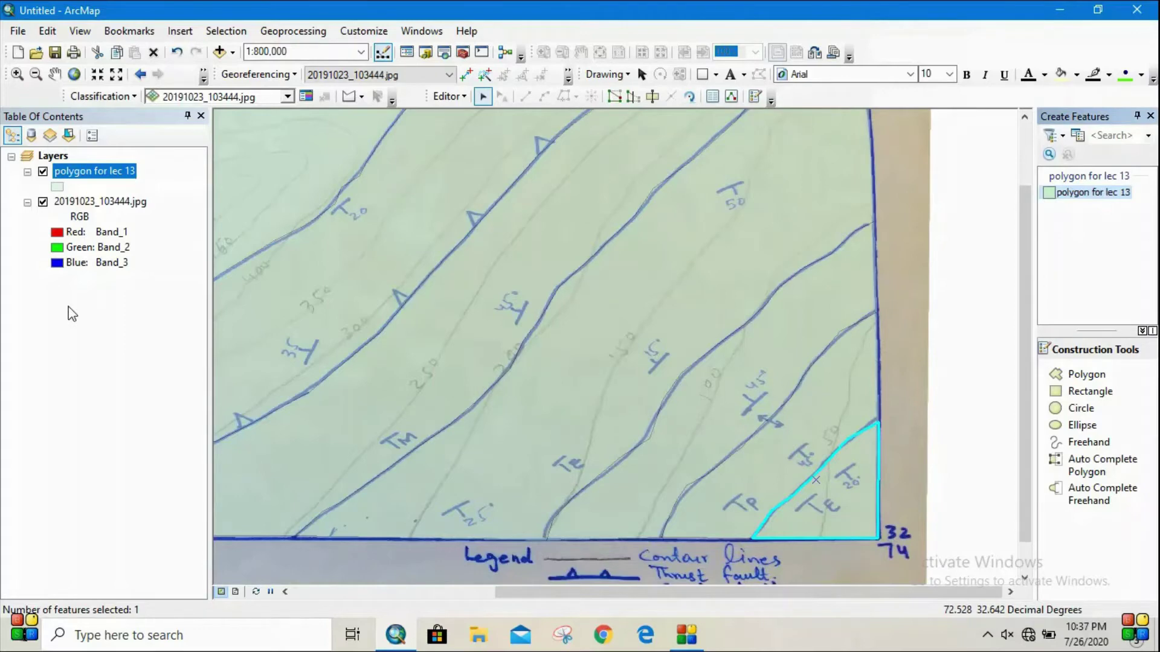
click(42, 203)
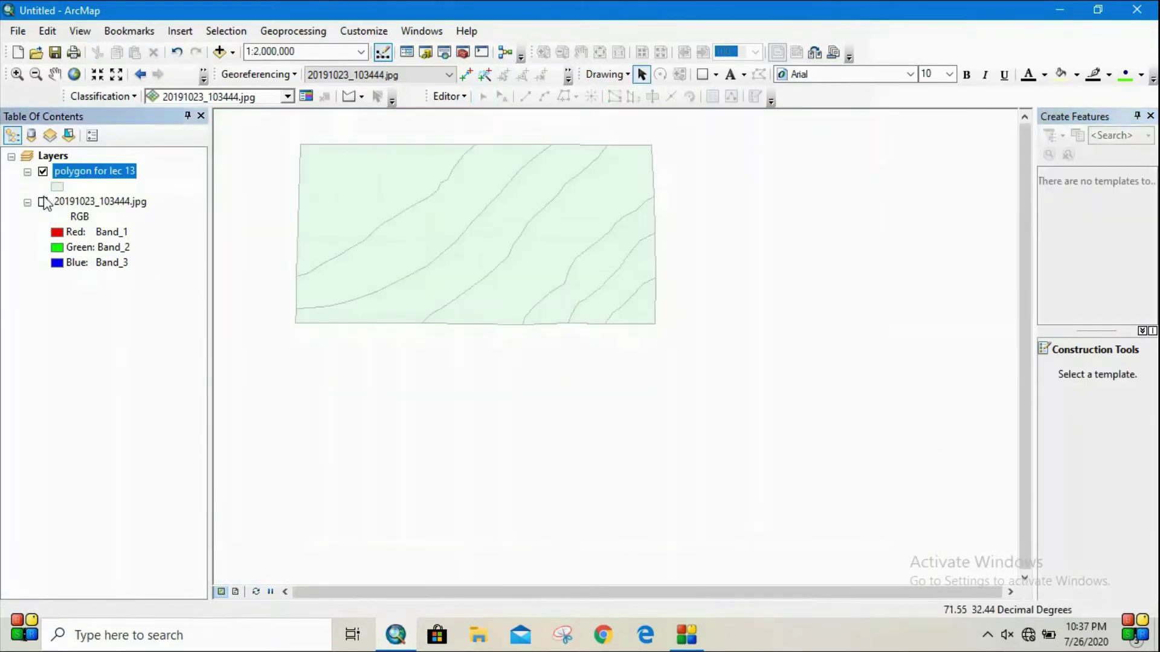
click(43, 203)
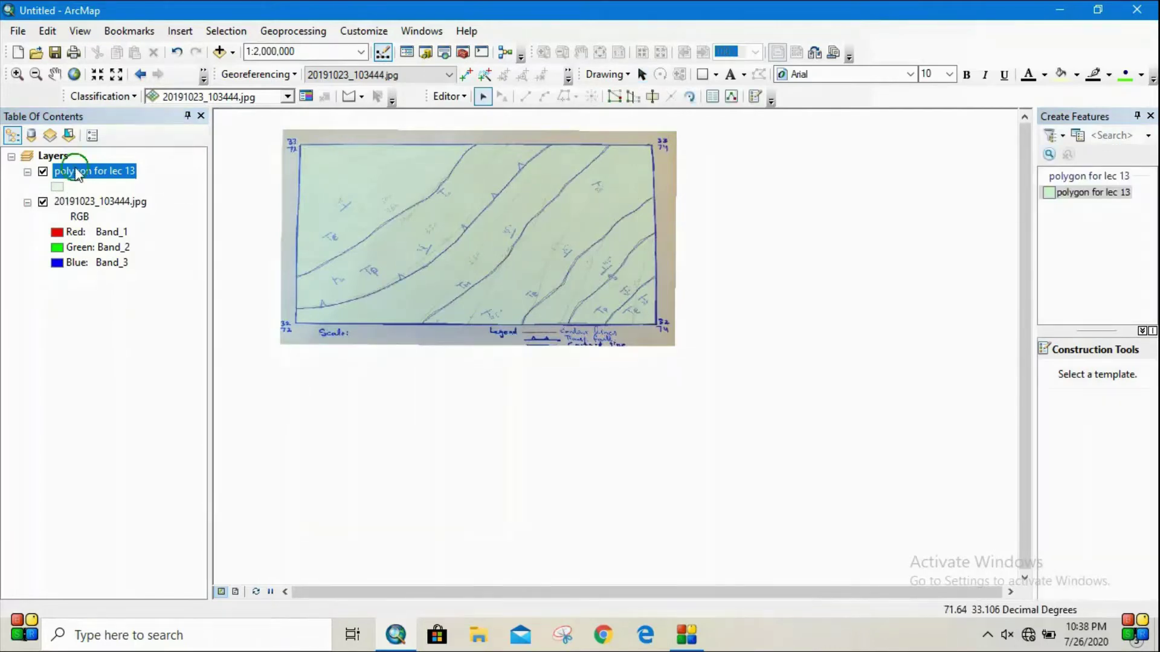
- Open the attribute table of the polygon for lec 13 layer
right_click(77, 175)
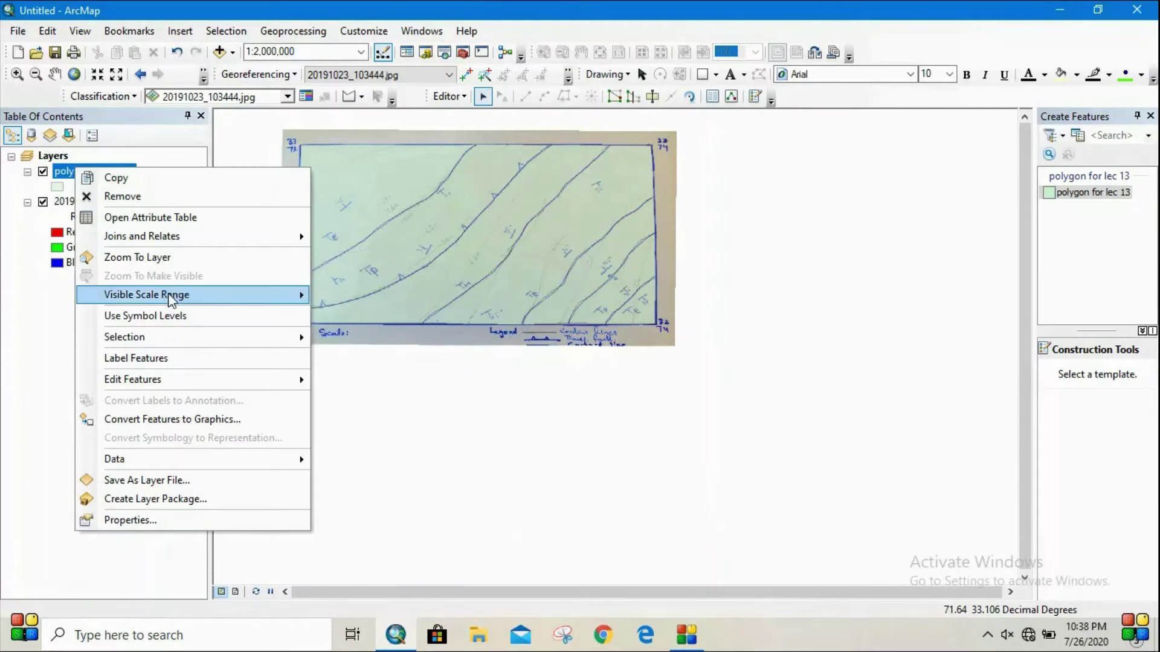
click(216, 219)
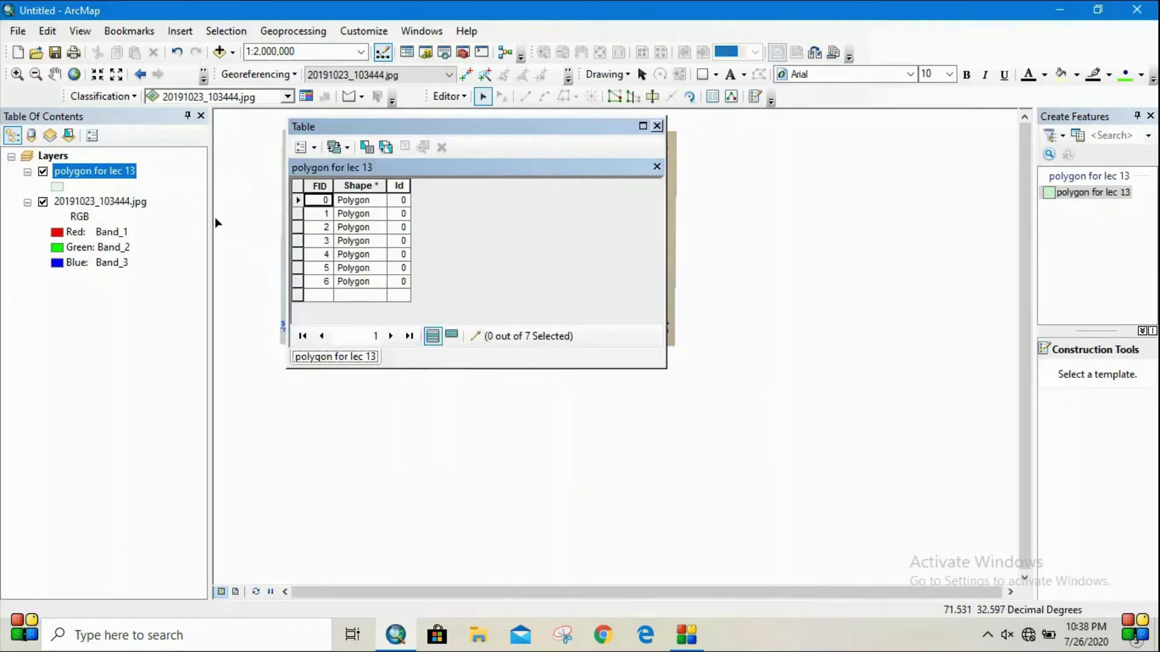
click(313, 149)
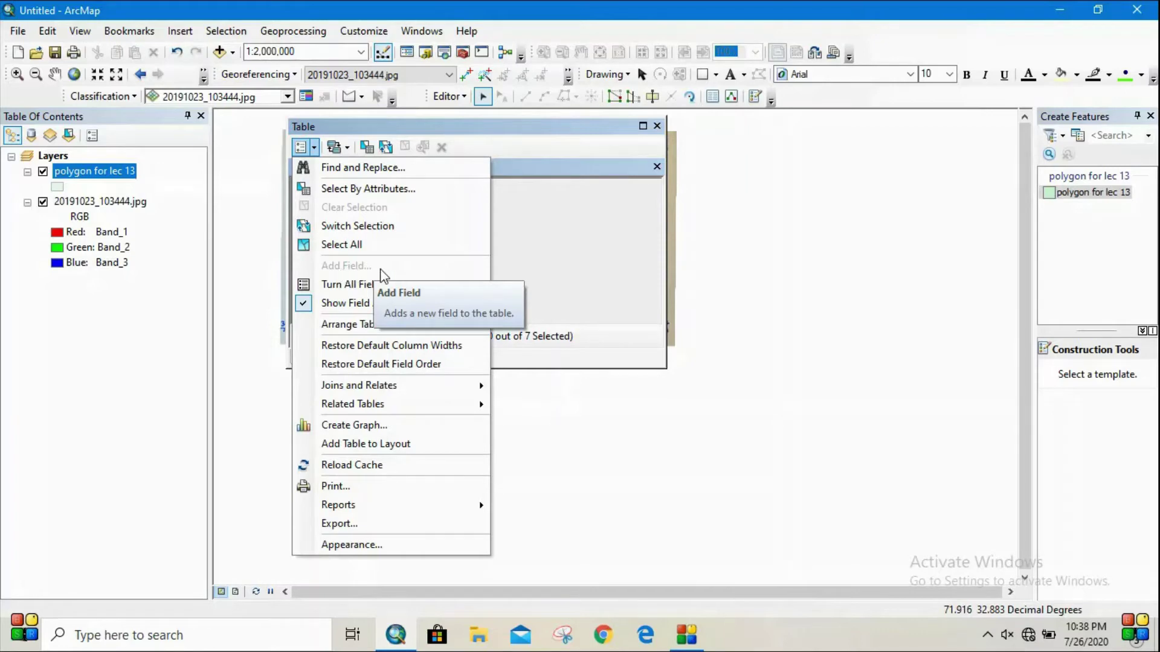
- Stop the editing session from the Editor menu
click(455, 101)
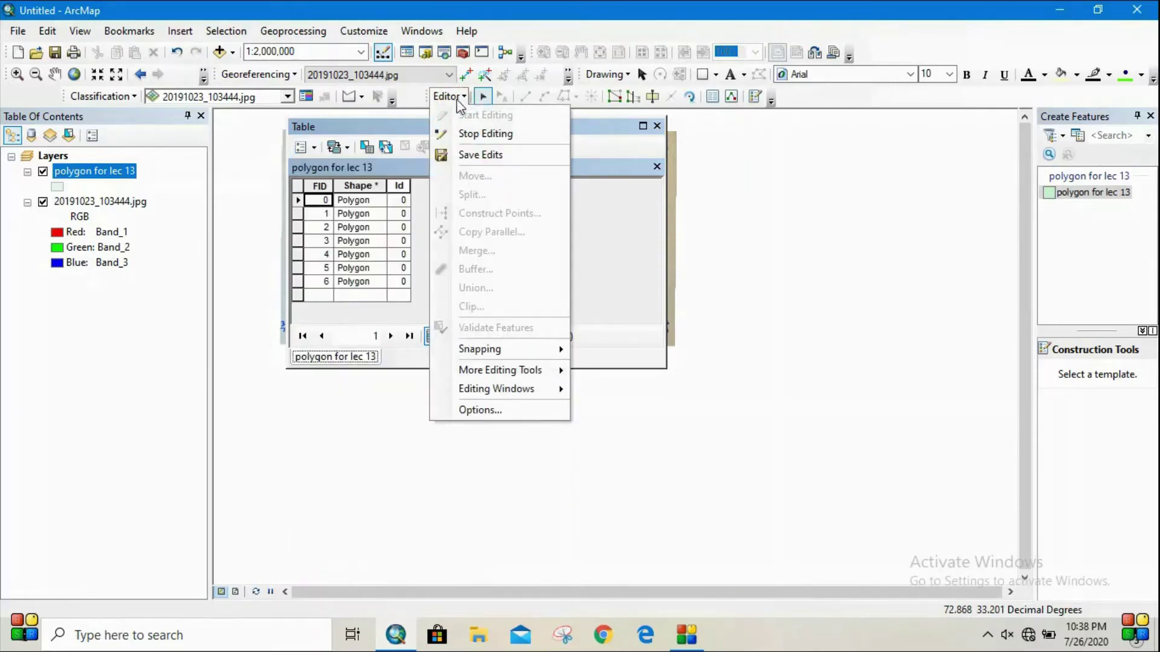
click(486, 134)
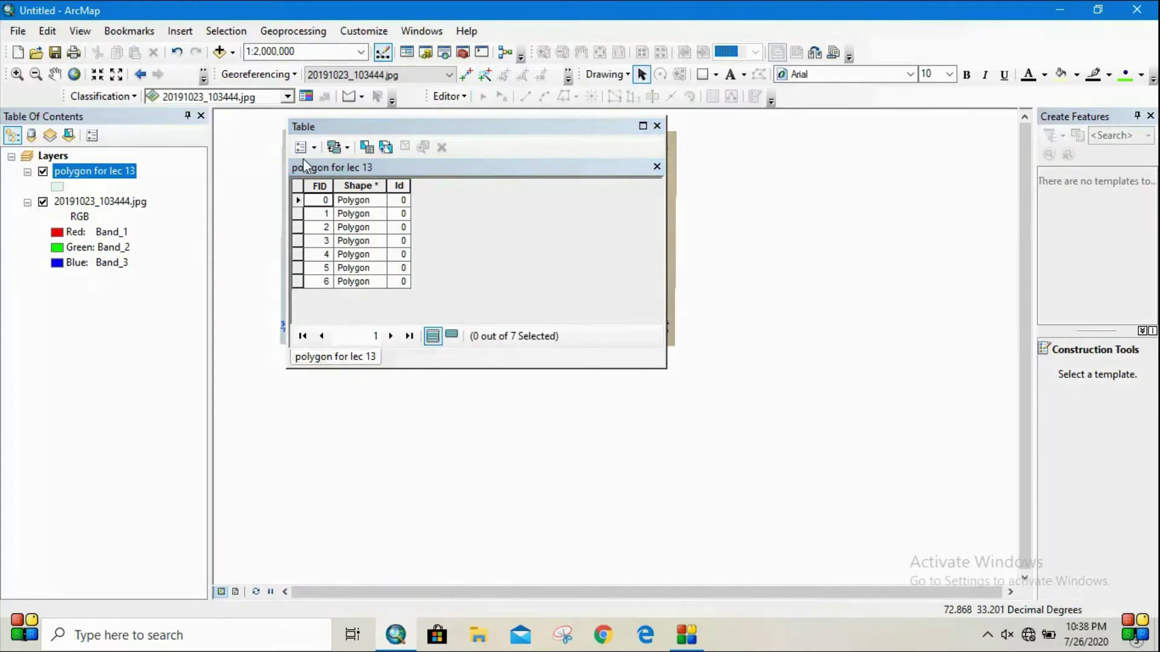
click(314, 148)
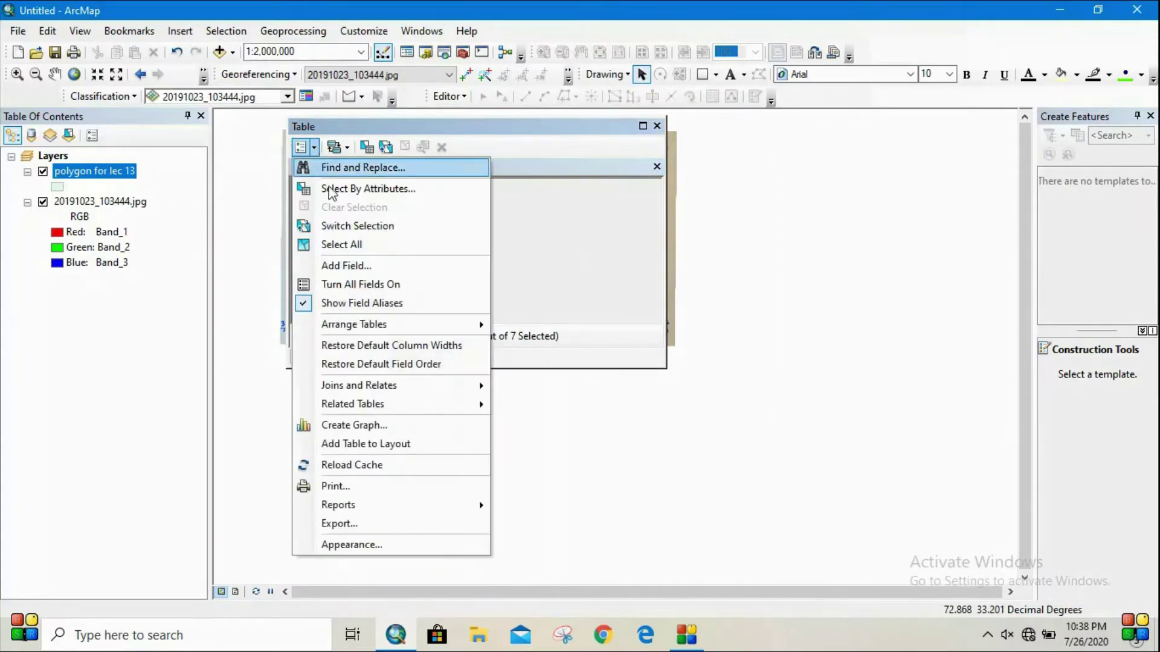
- Add a Text field named Formation with length 50 to the attribute table
click(371, 270)
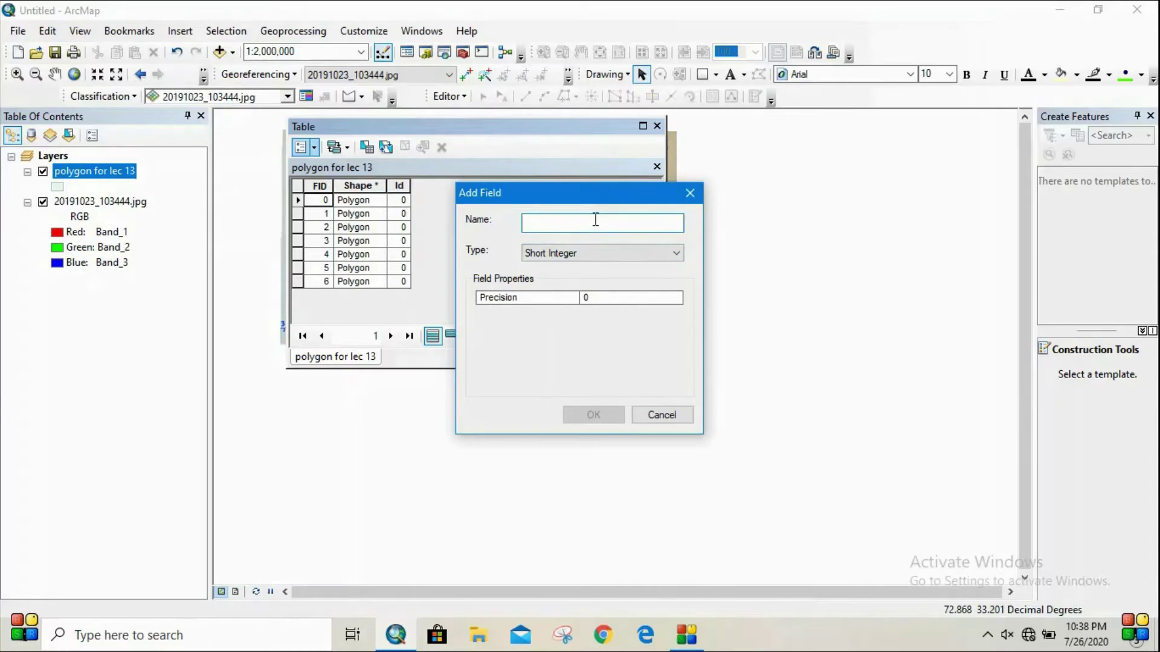
text(Formation)
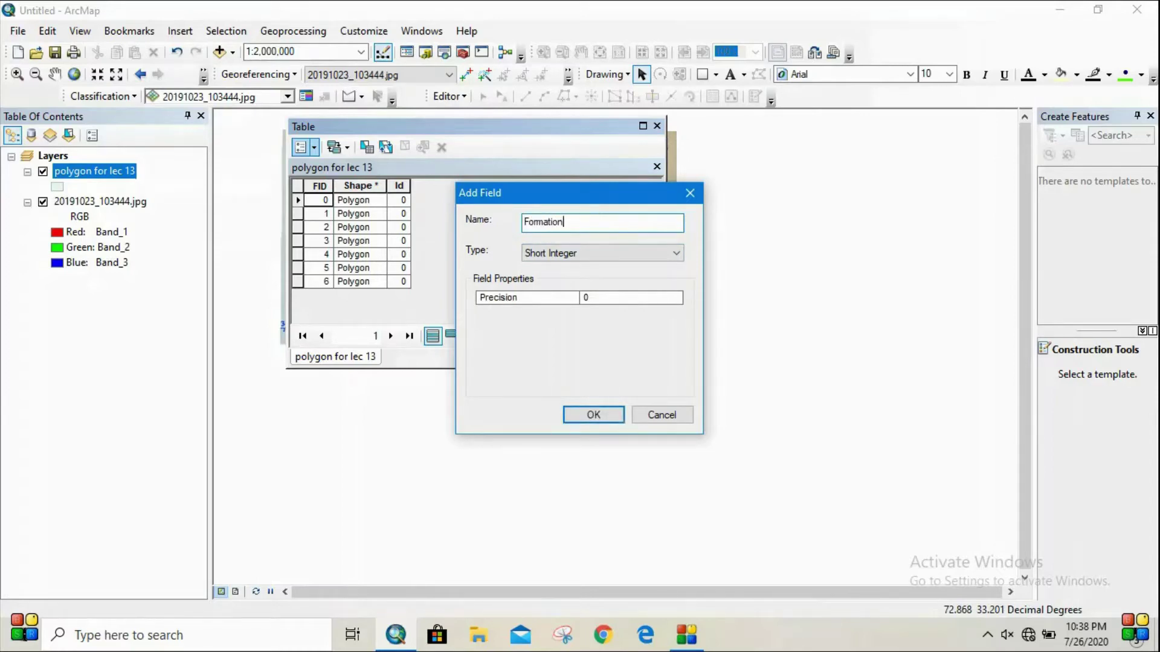
click(612, 252)
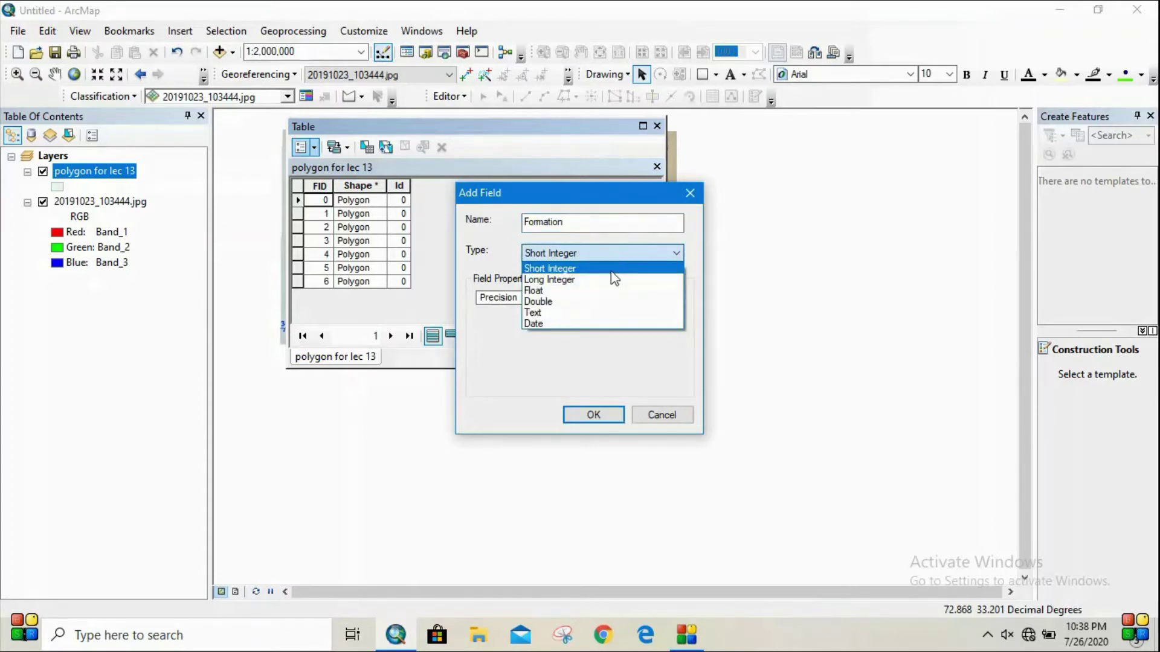
click(596, 313)
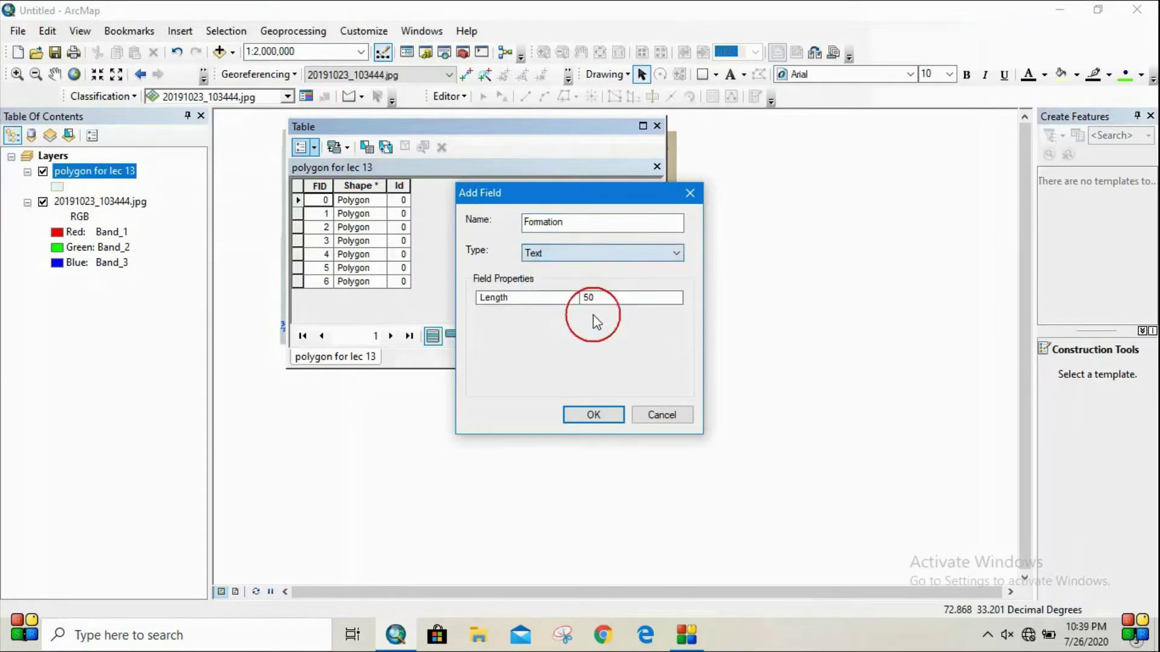
click(617, 299)
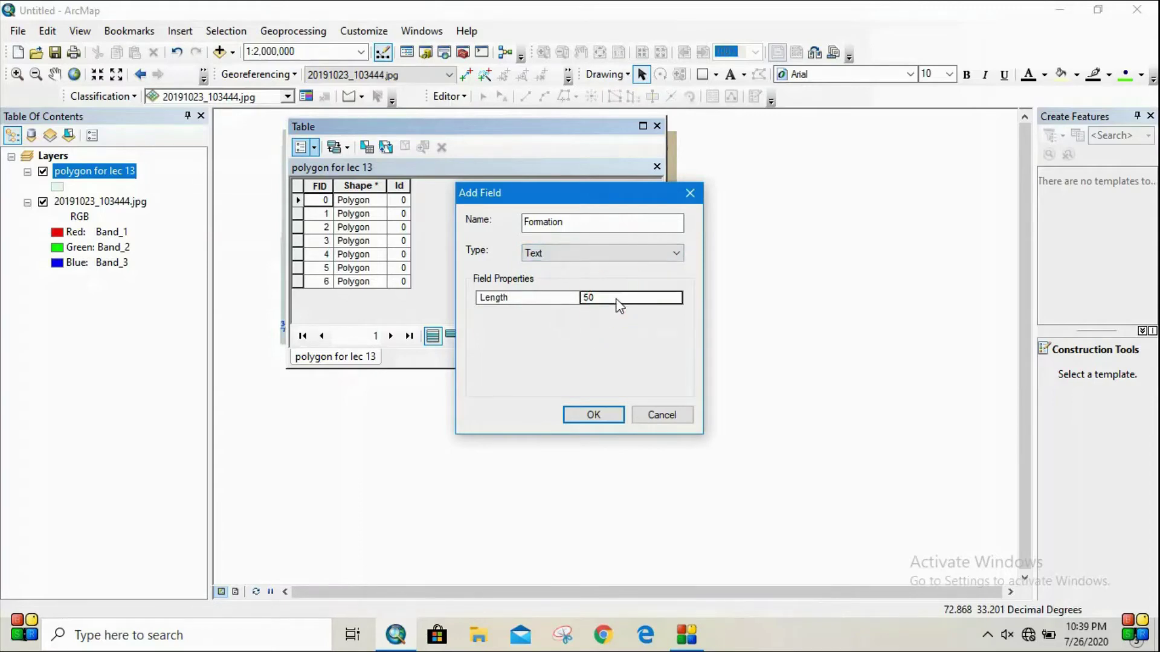
double_click(615, 298)
click(605, 418)
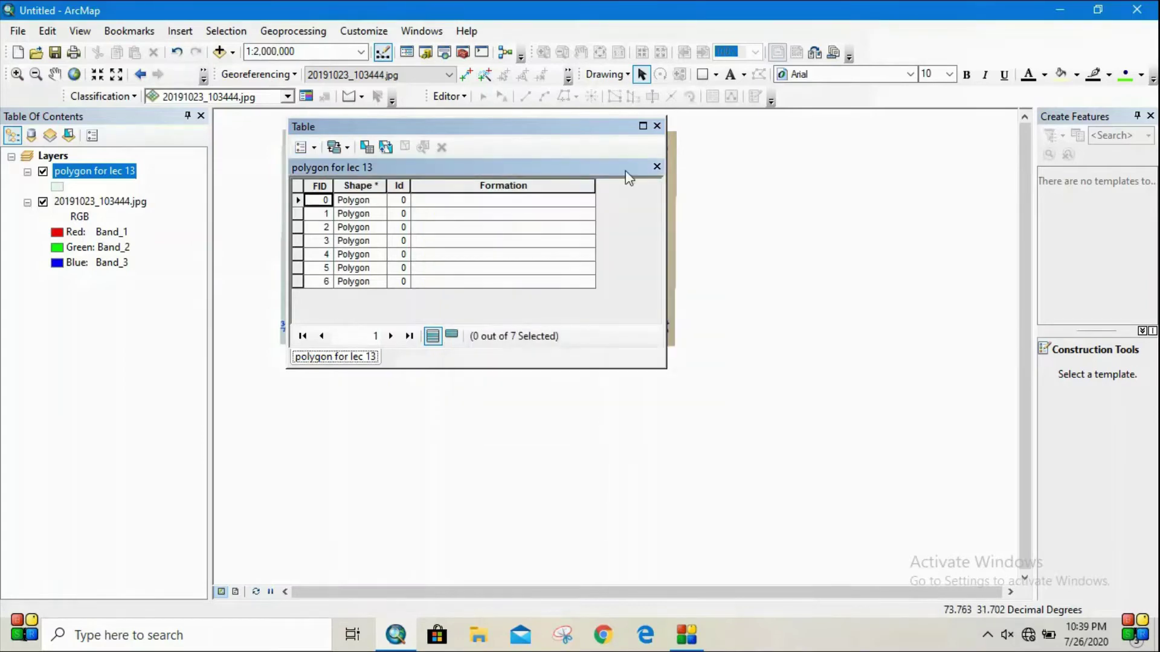